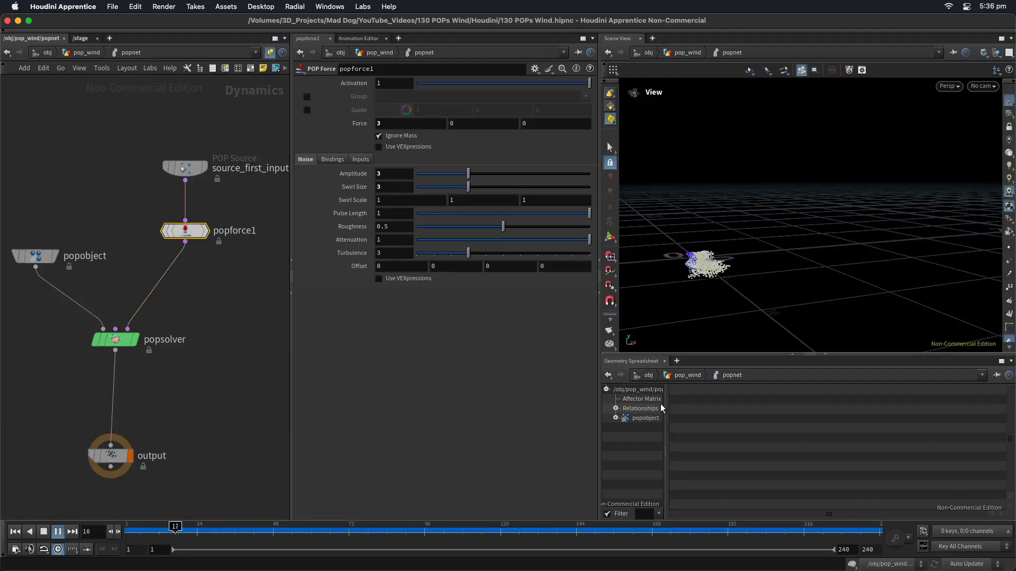
Rewind the simulation, move popforce1 aside and add a POP Wind node beside it
key(ctrl+Up)
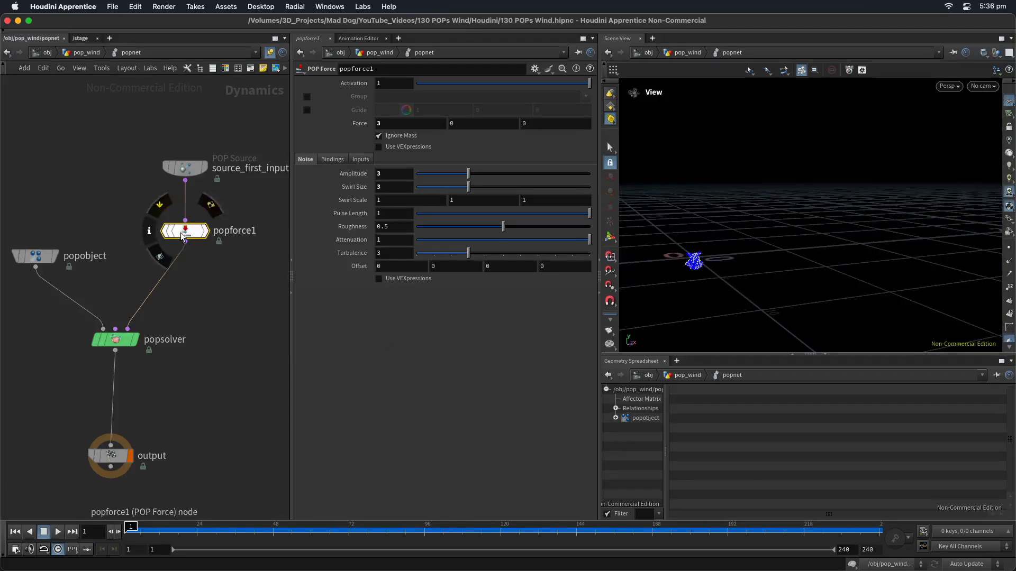
drag(185, 234, 142, 241)
key(Tab)
text(pop)
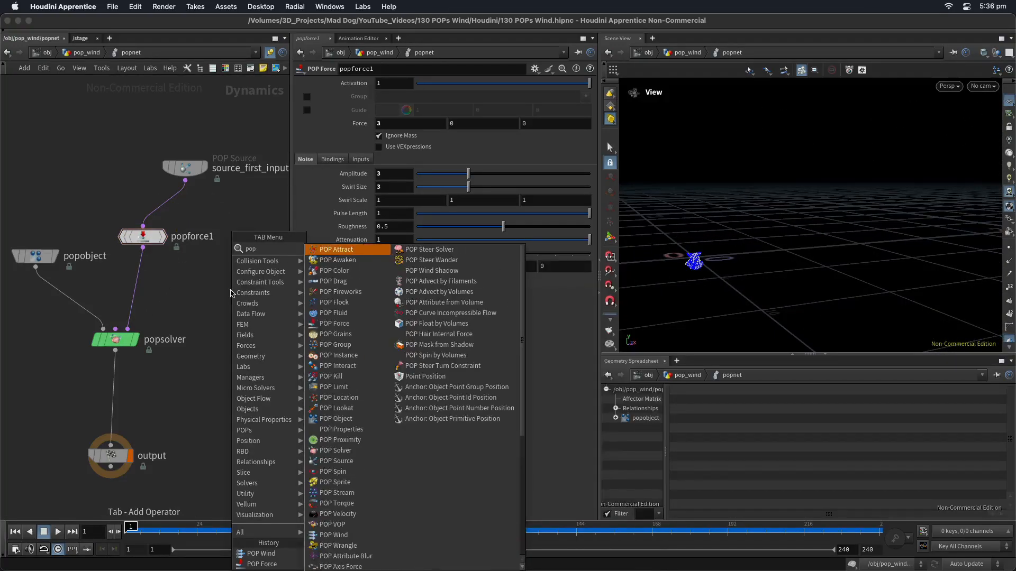
text( wind)
key(Return)
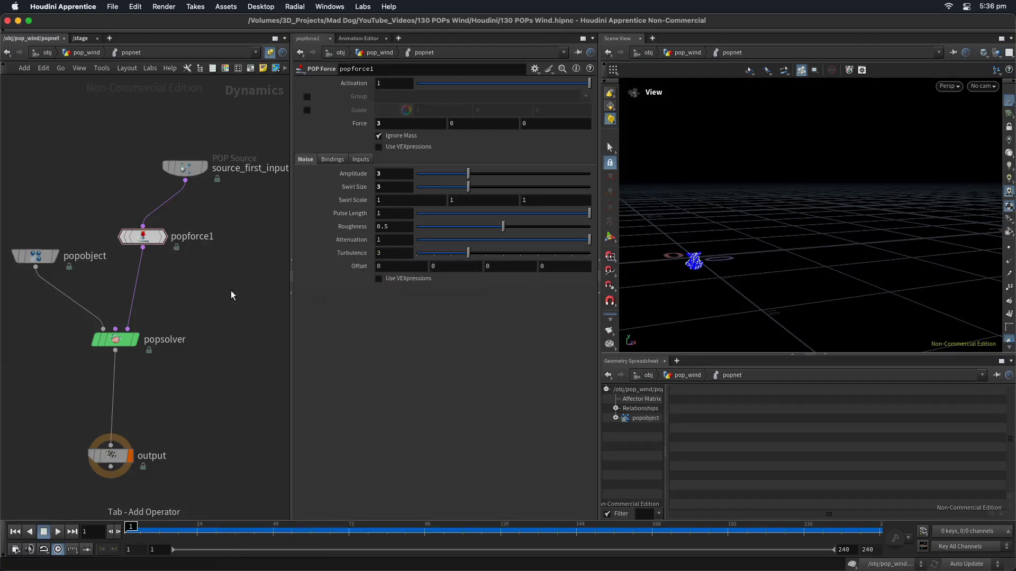
click(247, 255)
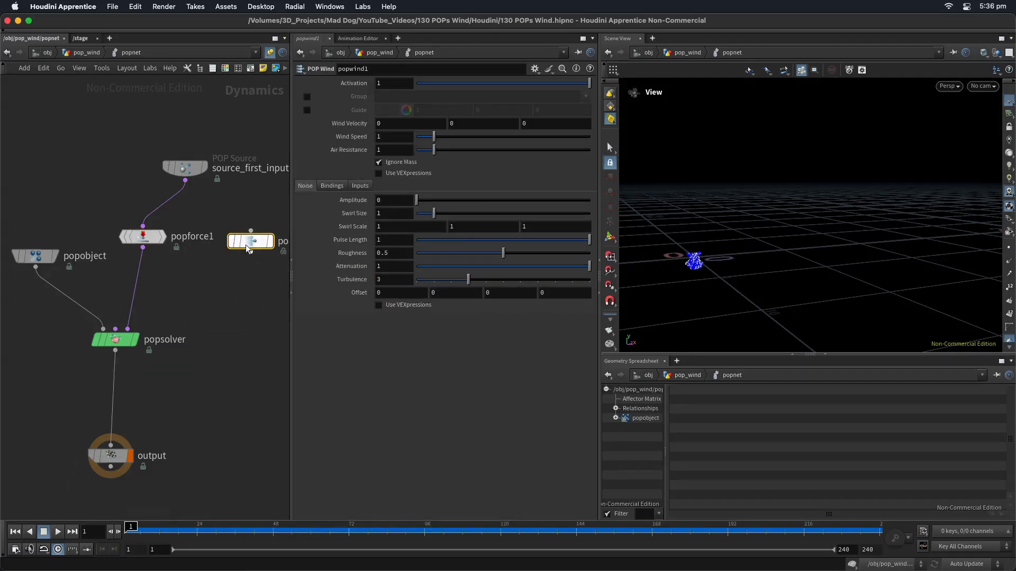
drag(249, 250, 241, 244)
Compare the popforce1 and popwind1 parameters, and wire popwind1 between source_first_input and popsolver in place of popforce1
click(155, 243)
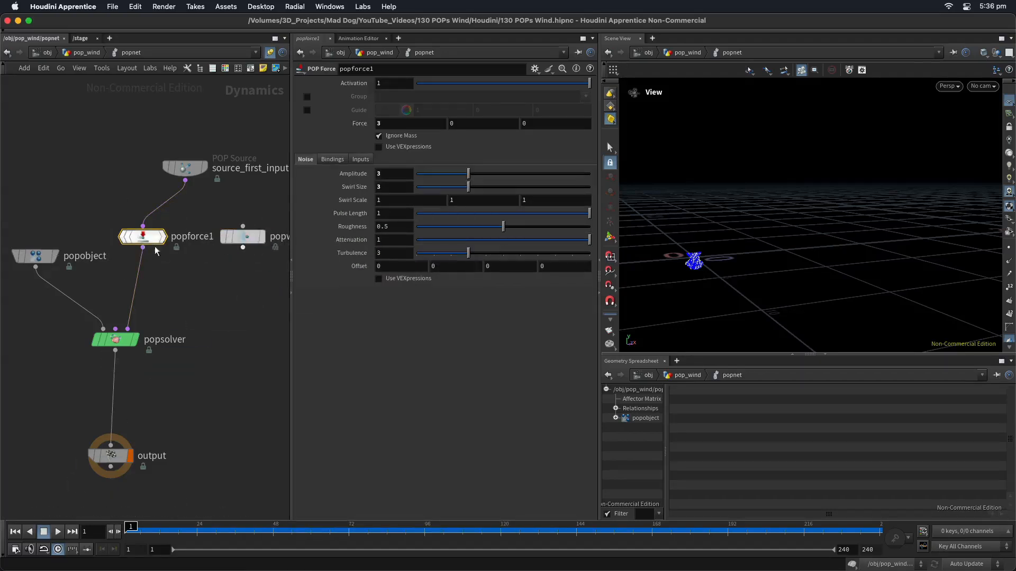
click(242, 236)
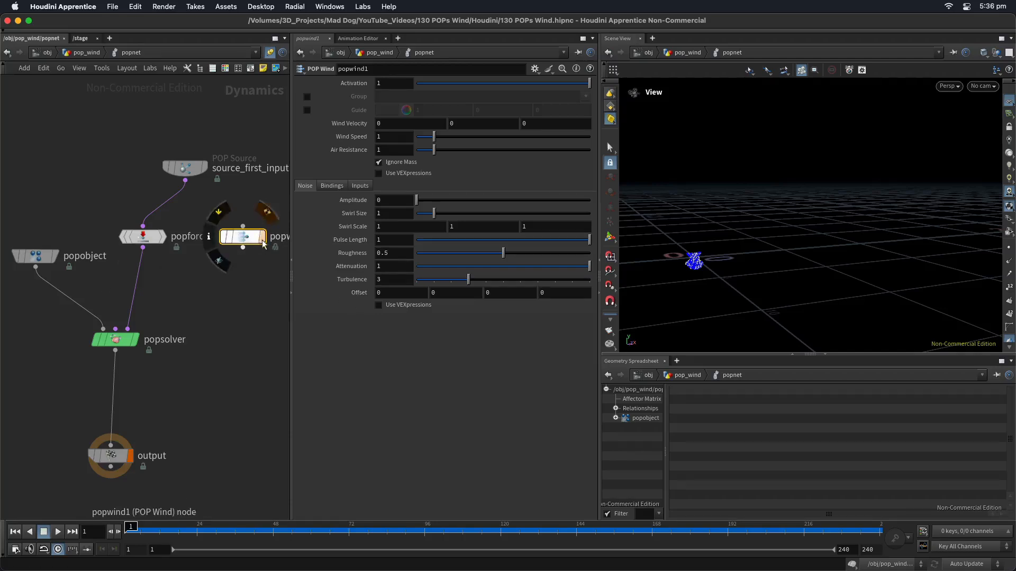
click(142, 236)
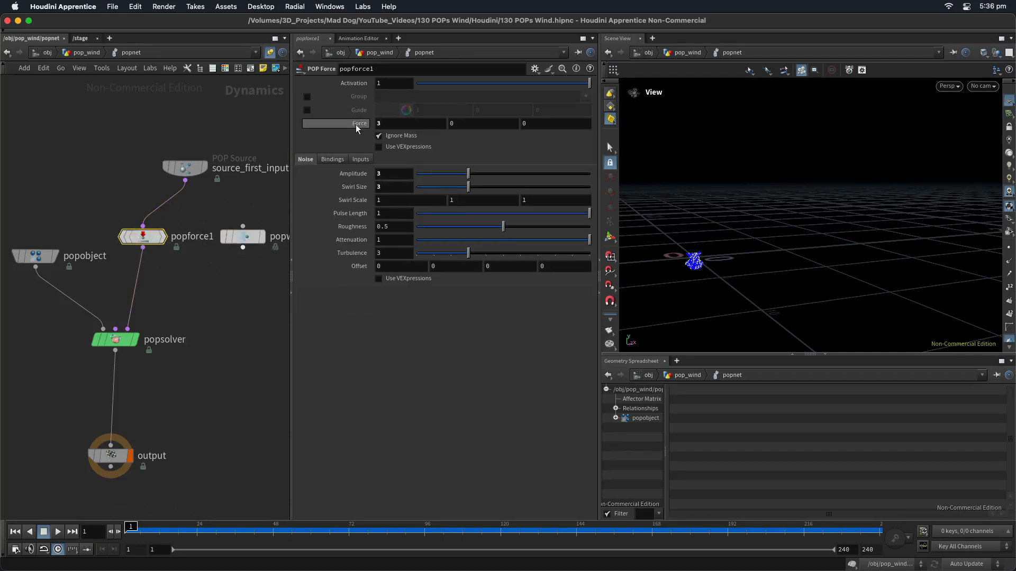
click(243, 237)
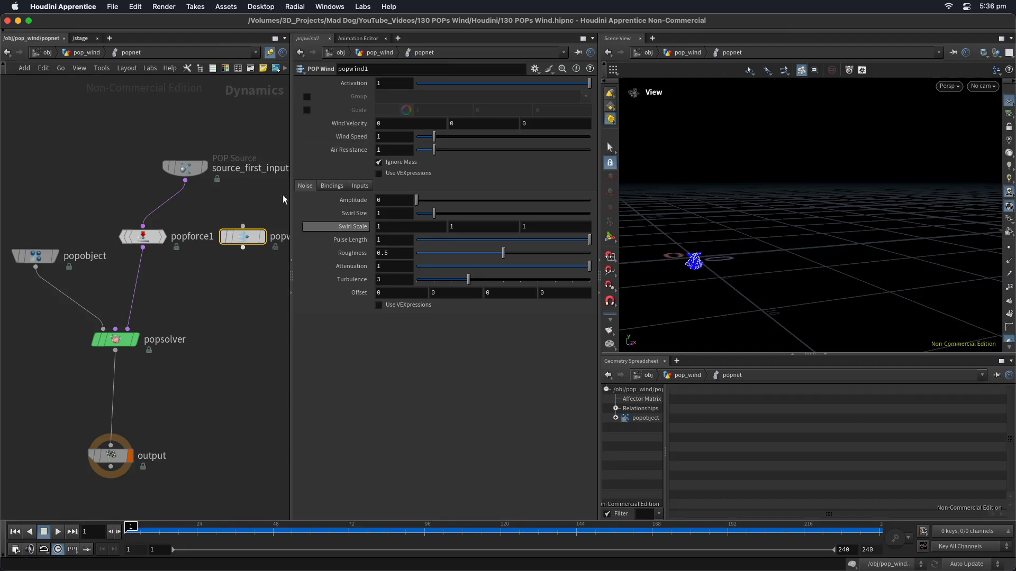
mouse_move(277, 241)
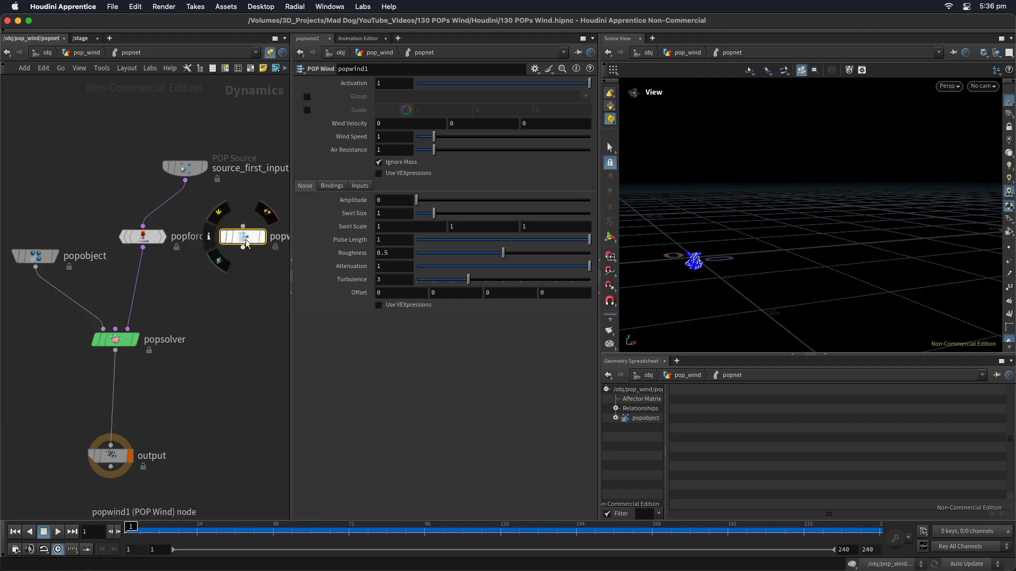
drag(127, 329, 223, 285)
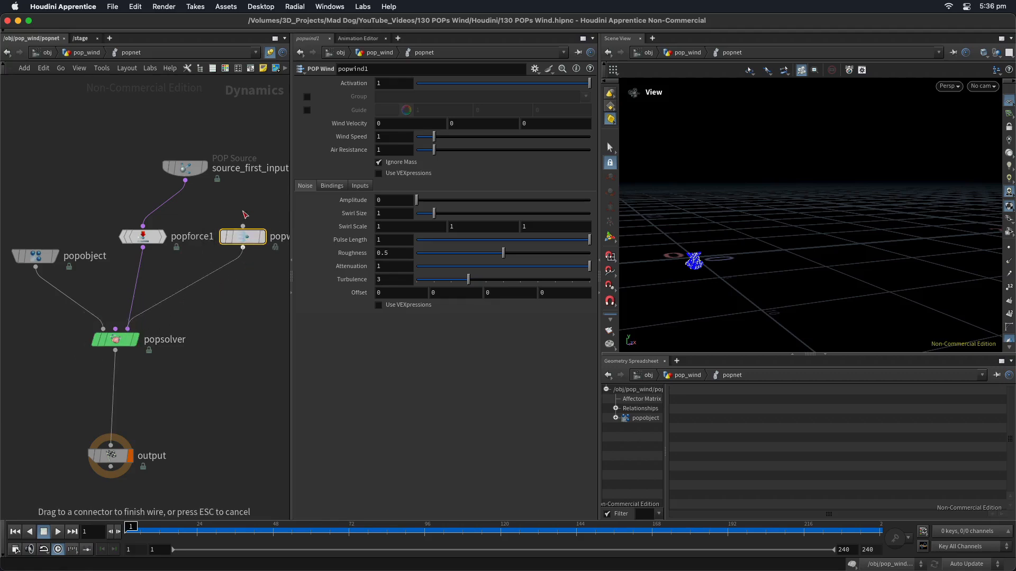
drag(243, 226, 186, 181)
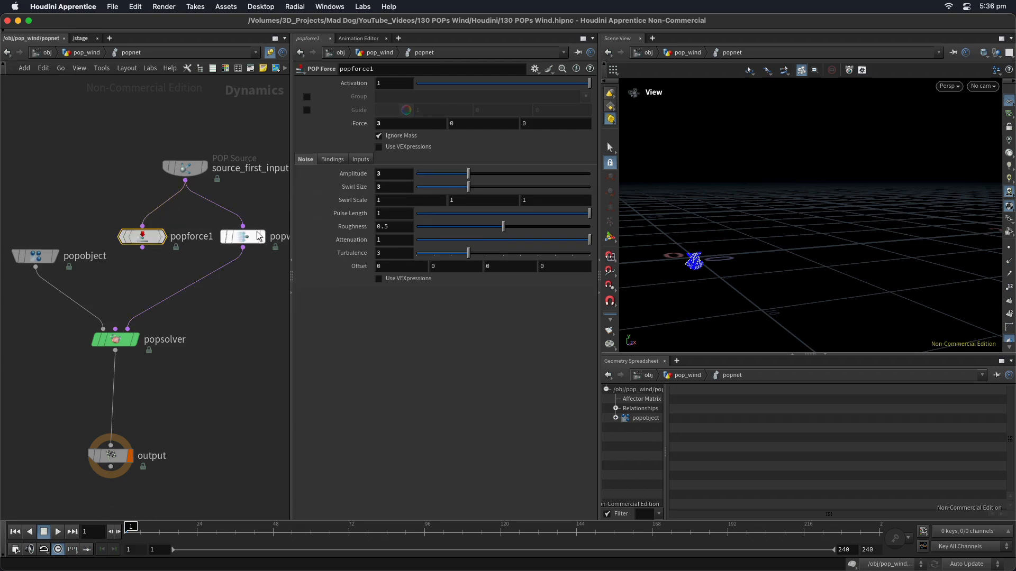
Set popwind1's X wind velocity to 3, play the particle simulation and rewind it to the first frame
click(379, 123)
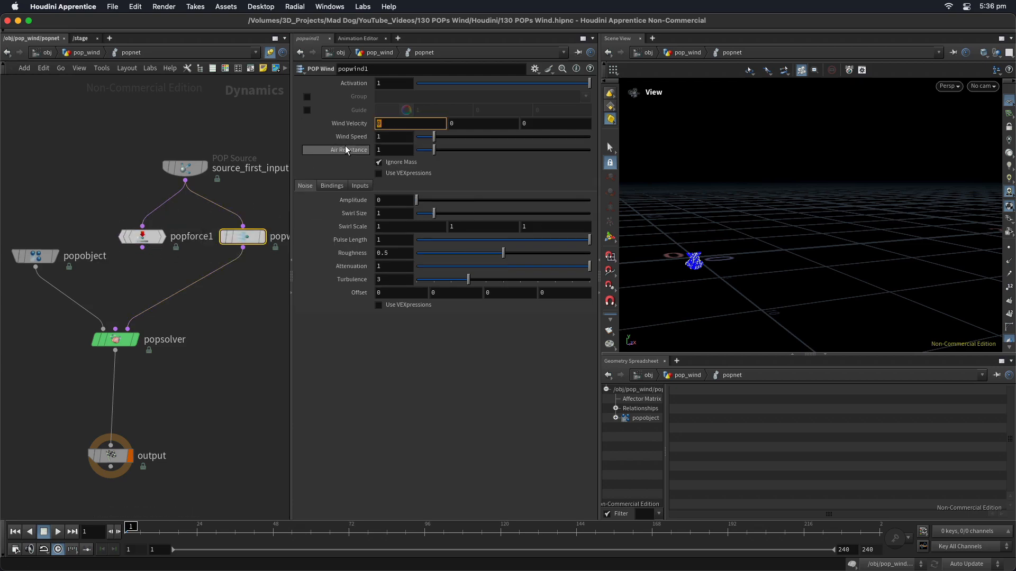
text(3)
key(Return)
key(Up)
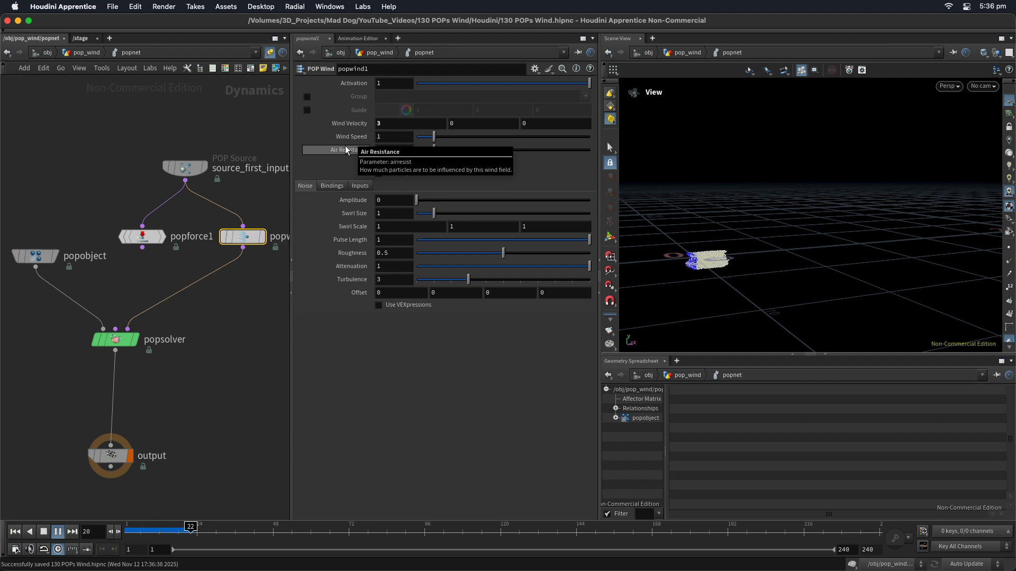
middle_drag(785, 169, 730, 152)
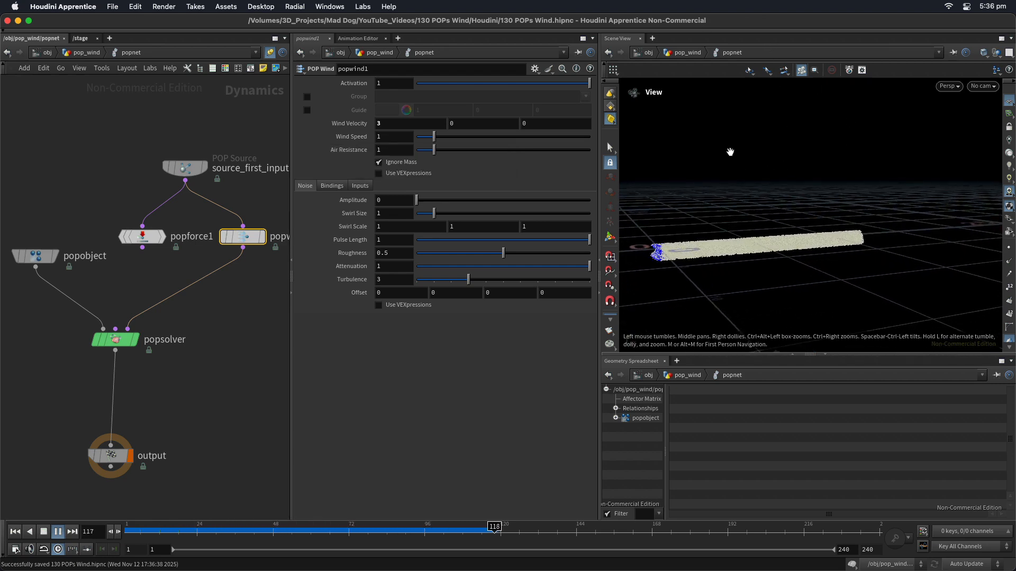
key(ctrl+Up)
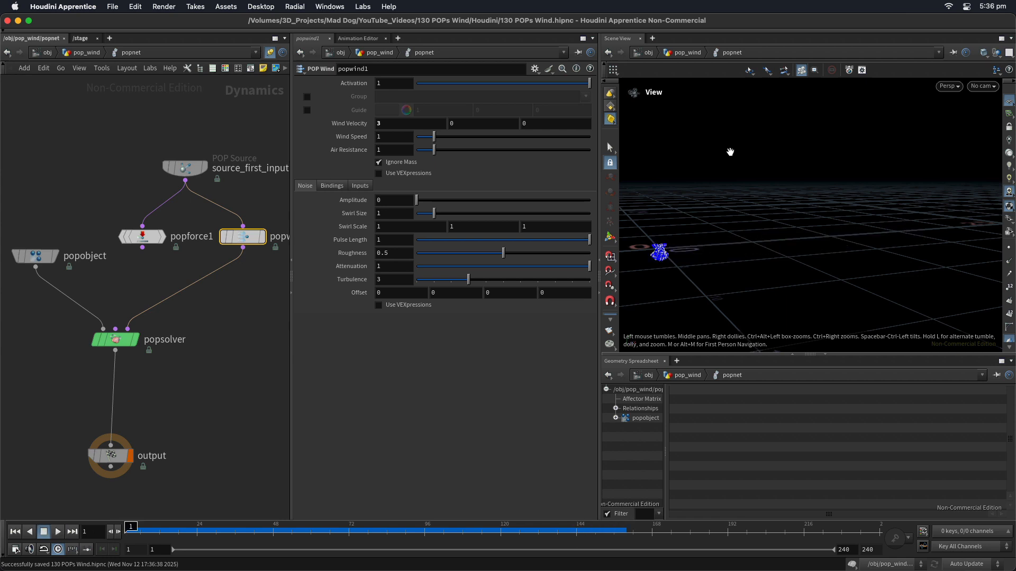
Wire popforce1 back into popsolver and set its noise amplitude to 0
drag(128, 329, 142, 247)
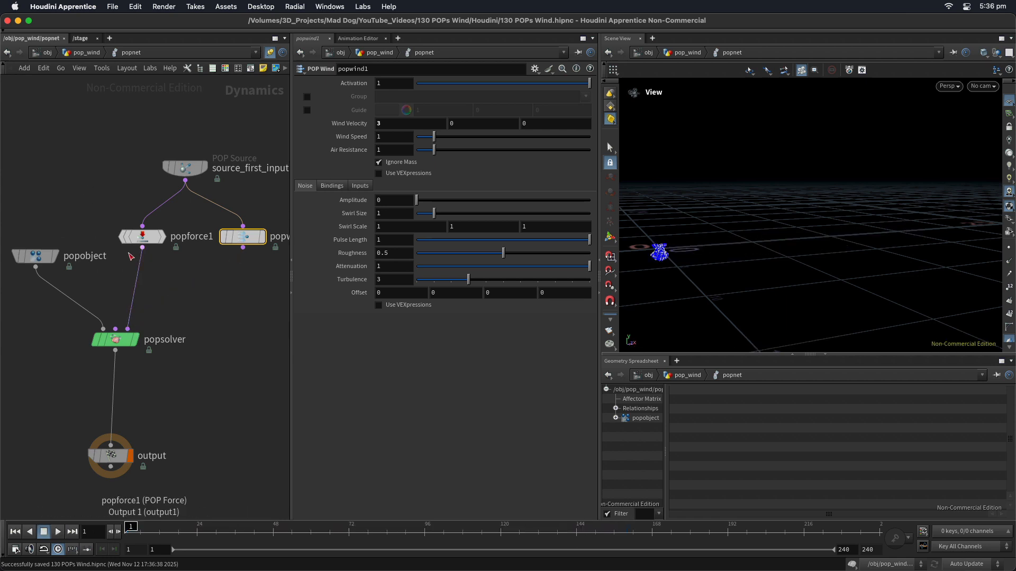
key(ctrl+Up)
click(142, 237)
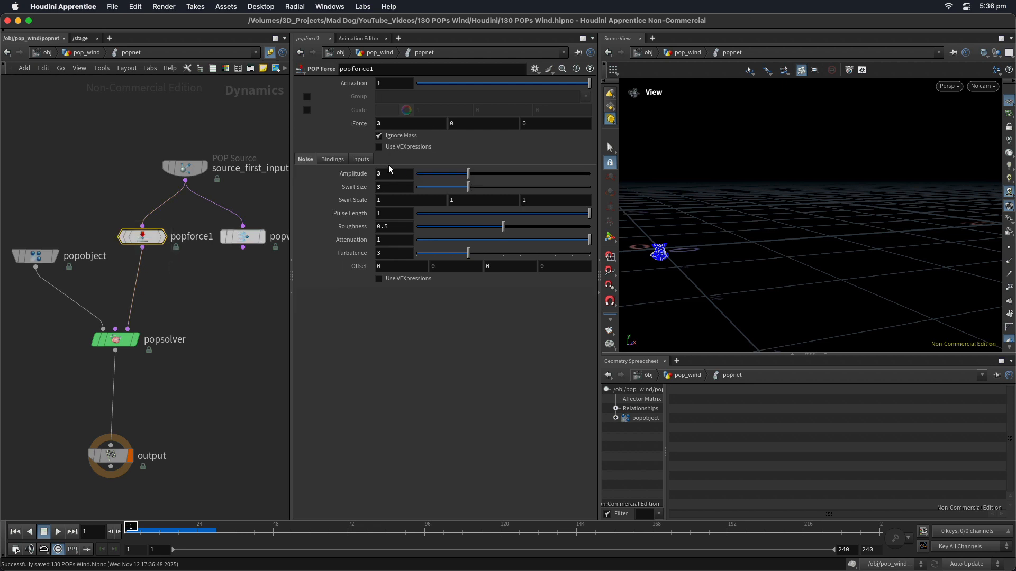
text(0)
key(Return)
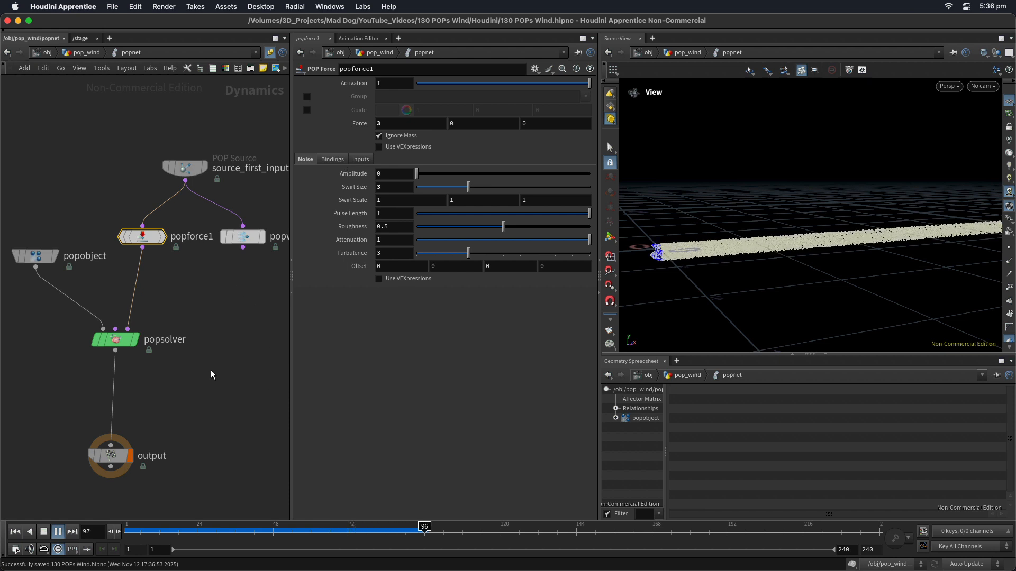
Compare both simulations by wiring popwind1 and then popforce1 into popsolver, playing and rewinding each
drag(127, 328, 243, 248)
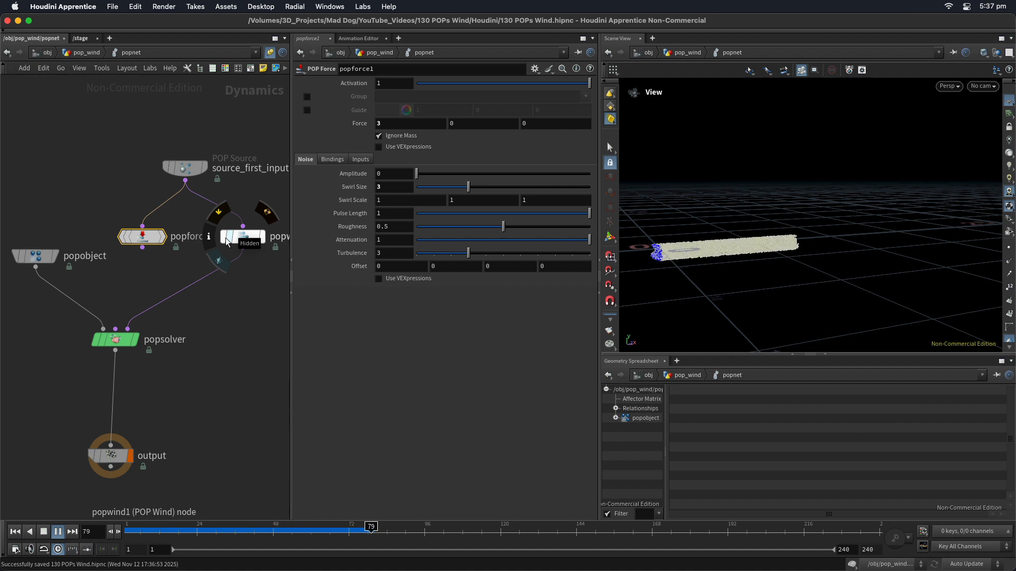
key(ctrl+Up)
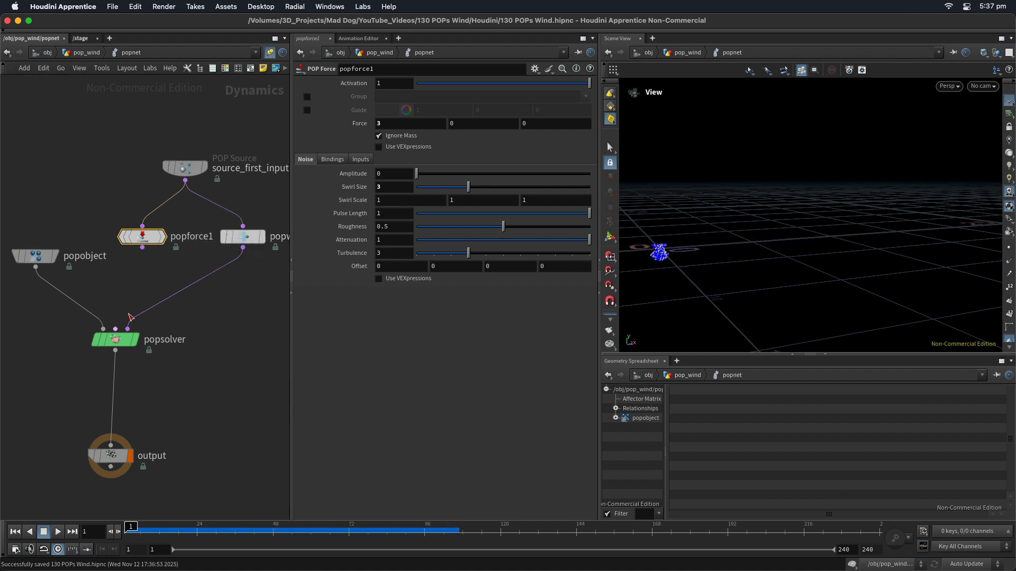
drag(142, 249, 128, 329)
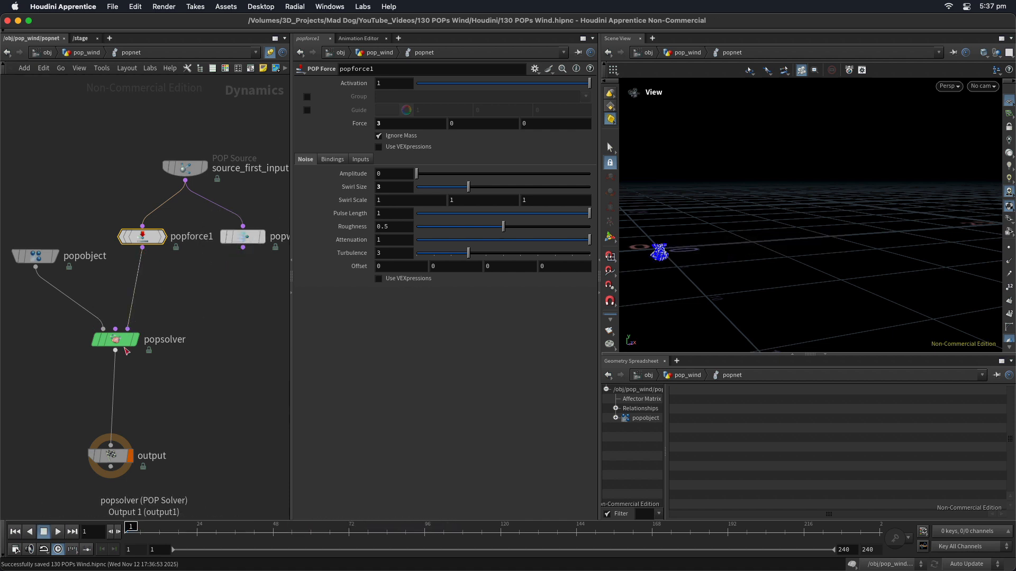
key(Up)
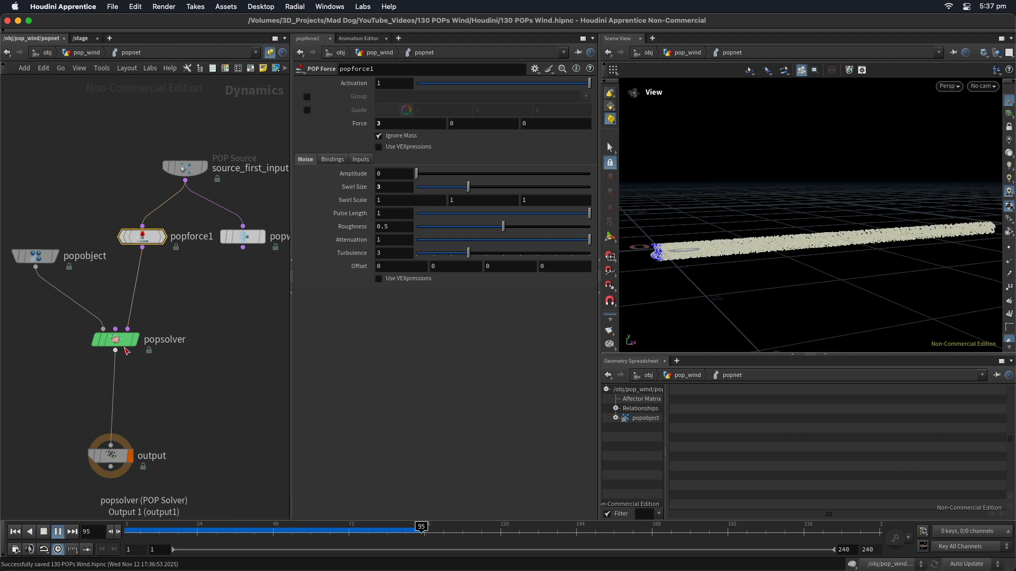
key(ctrl+Up)
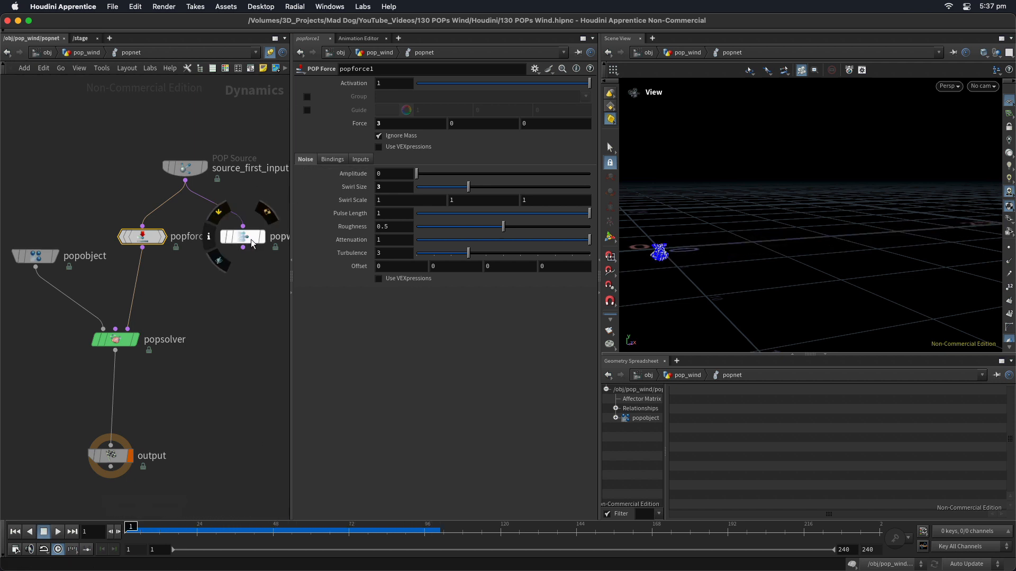
Look inside popwind1's internal network, return to popnet and wire popwind1 into popsolver in place of popforce1
double_click(252, 241)
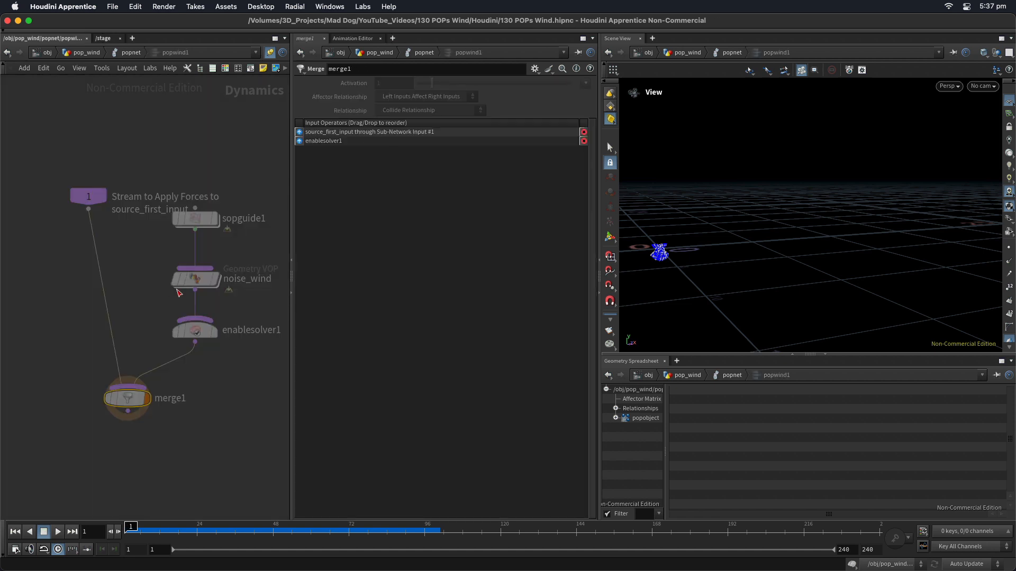
click(130, 55)
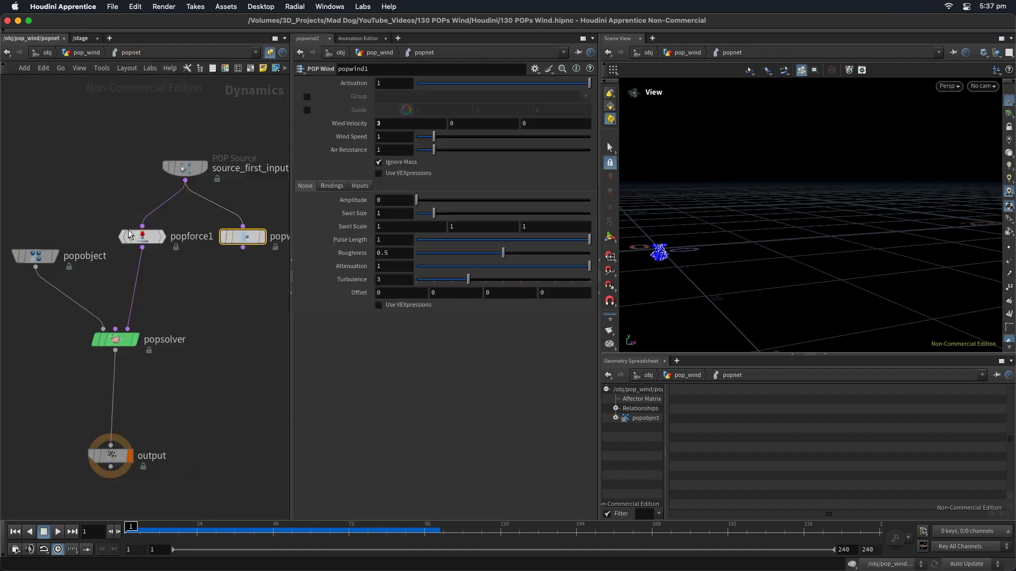
drag(125, 332, 243, 248)
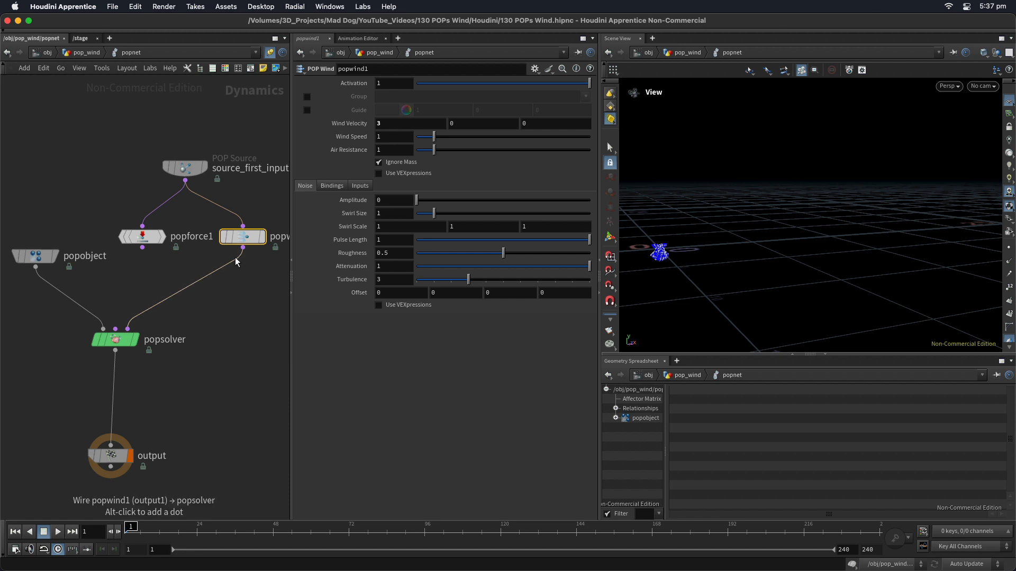
mouse_move(244, 240)
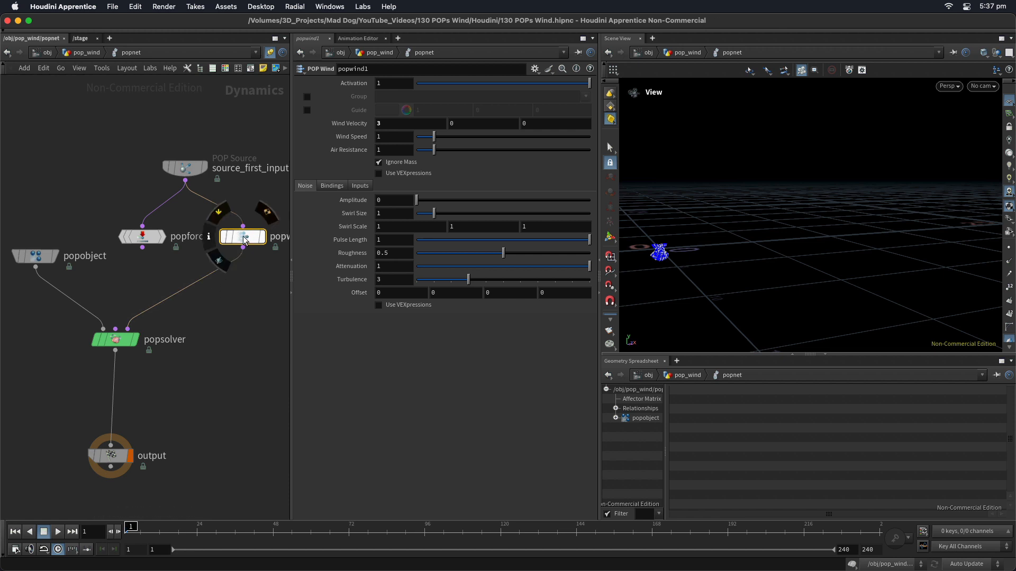
Compare the popforce1 and popwind1 settings and play the wind simulation to examine how the particles travel
click(143, 239)
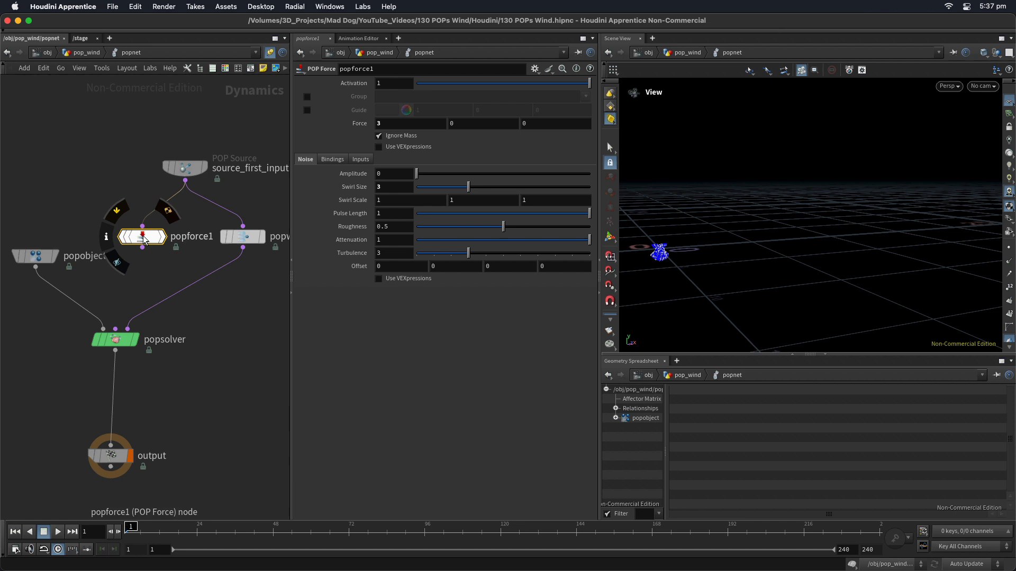
click(243, 237)
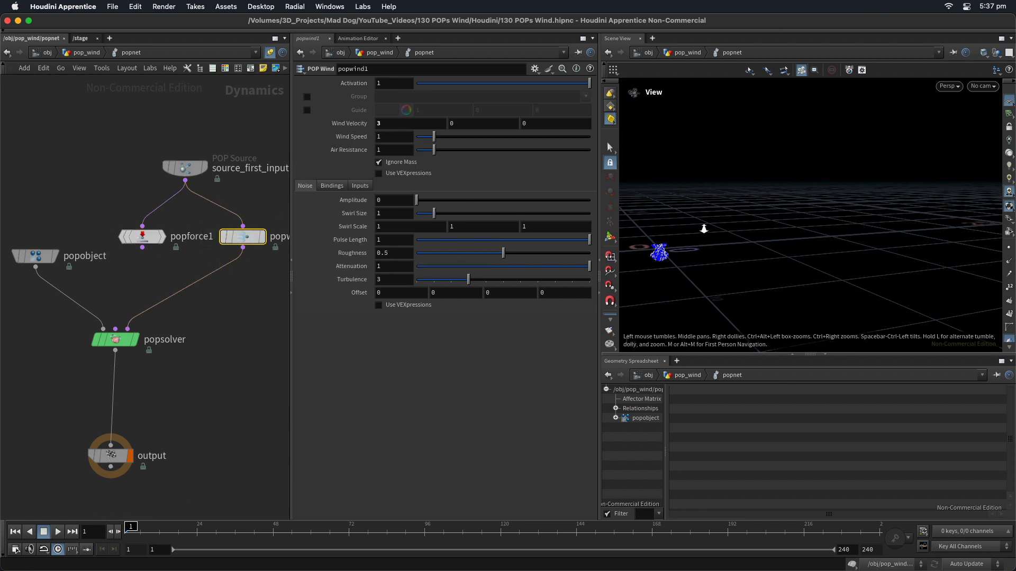
scroll(703, 228, up, 1)
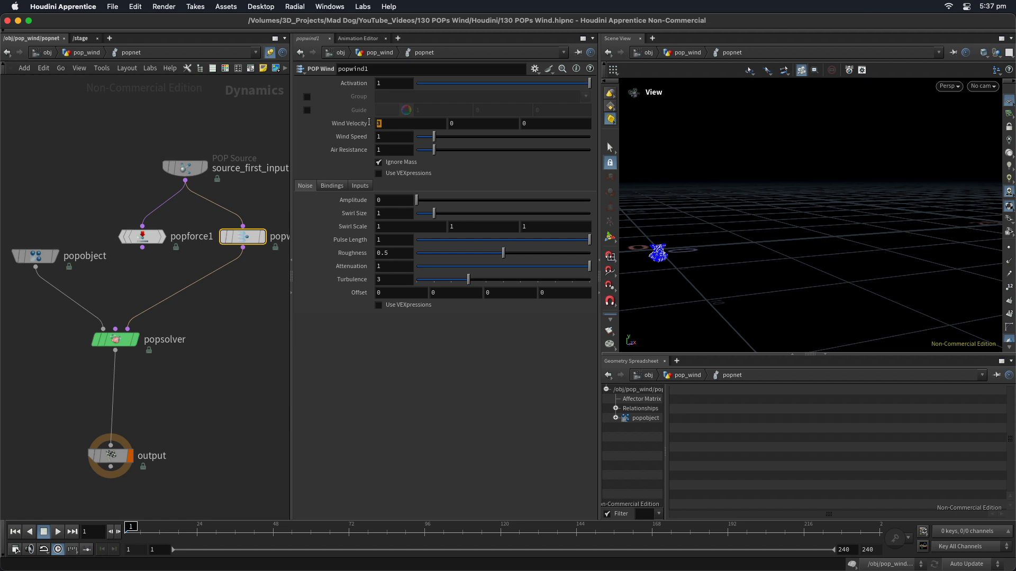
click(387, 123)
key(Up)
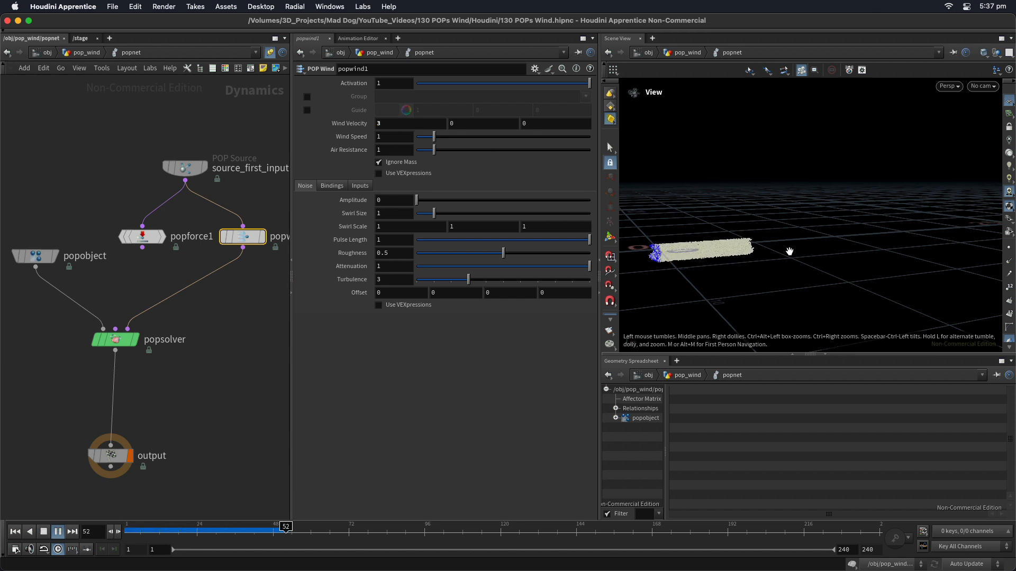
right_drag(713, 167, 668, 199)
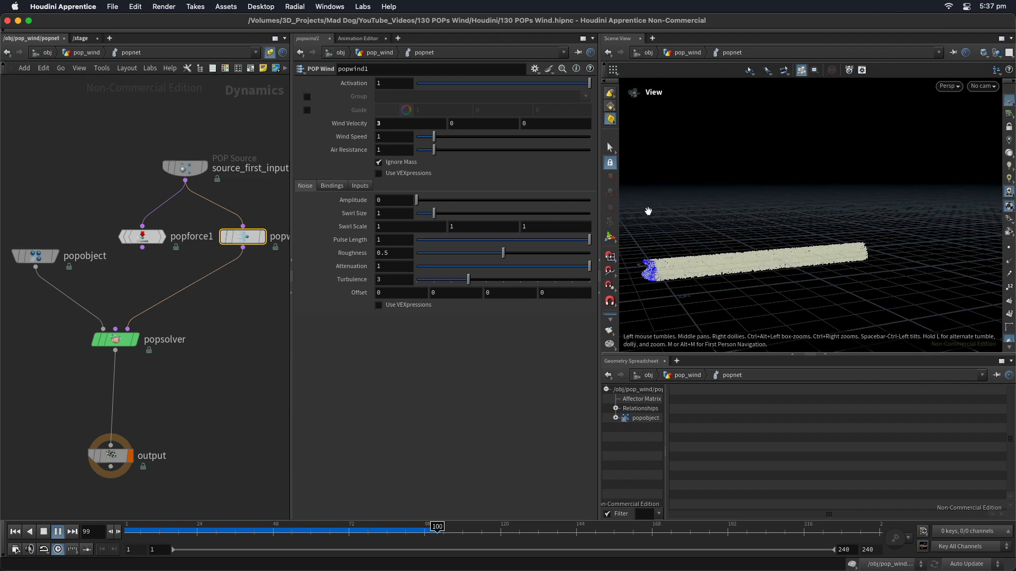
middle_drag(648, 211, 685, 161)
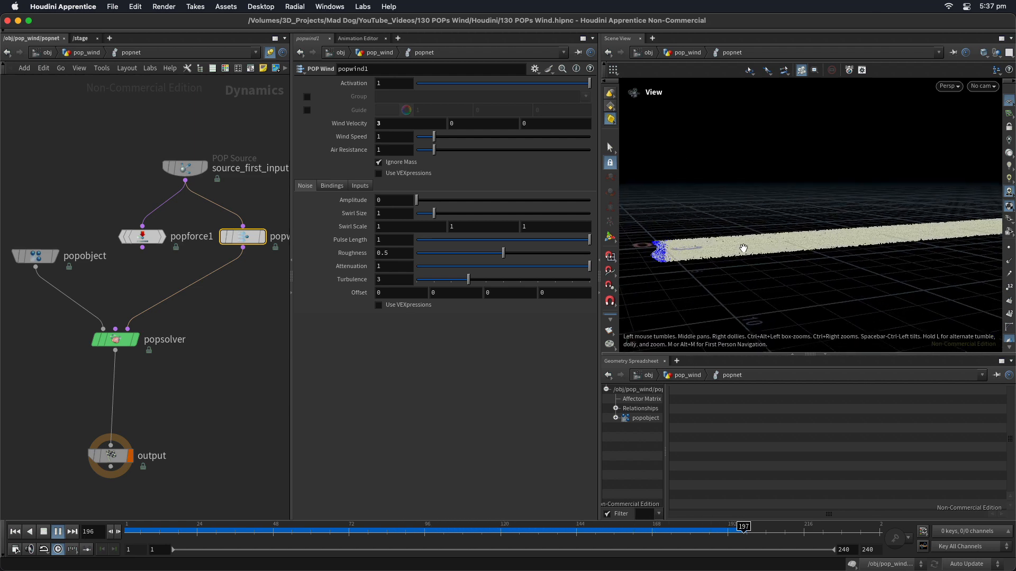
Rewind the simulation to the first frame and set popwind1's wind speed to 2
key(ctrl+Up)
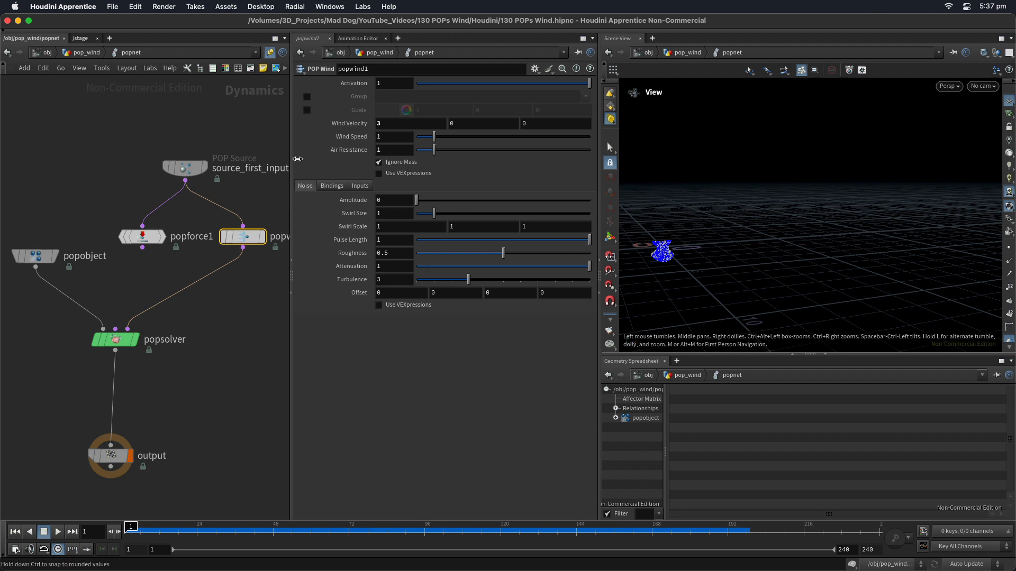
click(389, 140)
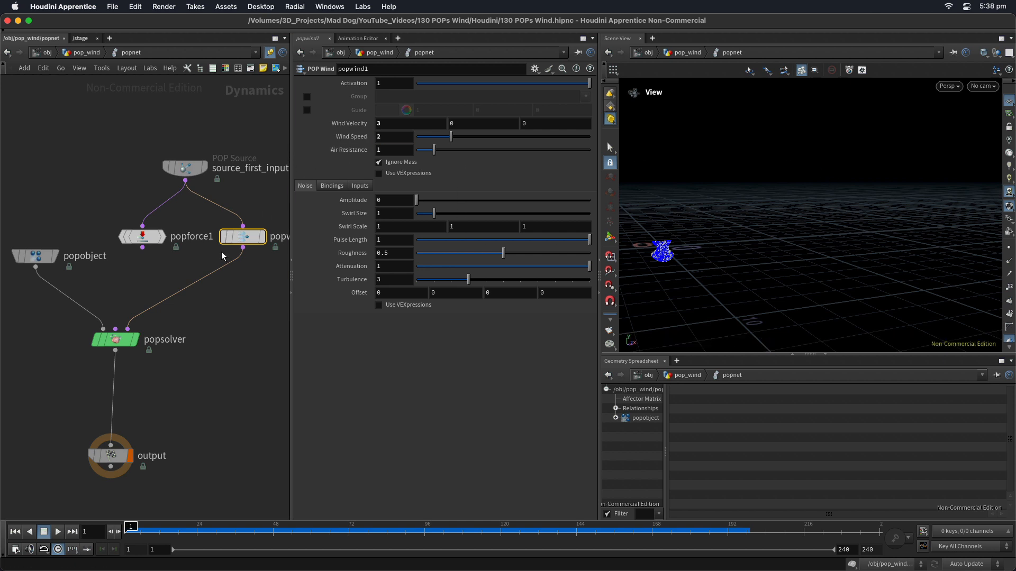
Save the scene, play the wind simulation to examine the particles, and rewind to the first frame
key(super+s)
key(Up)
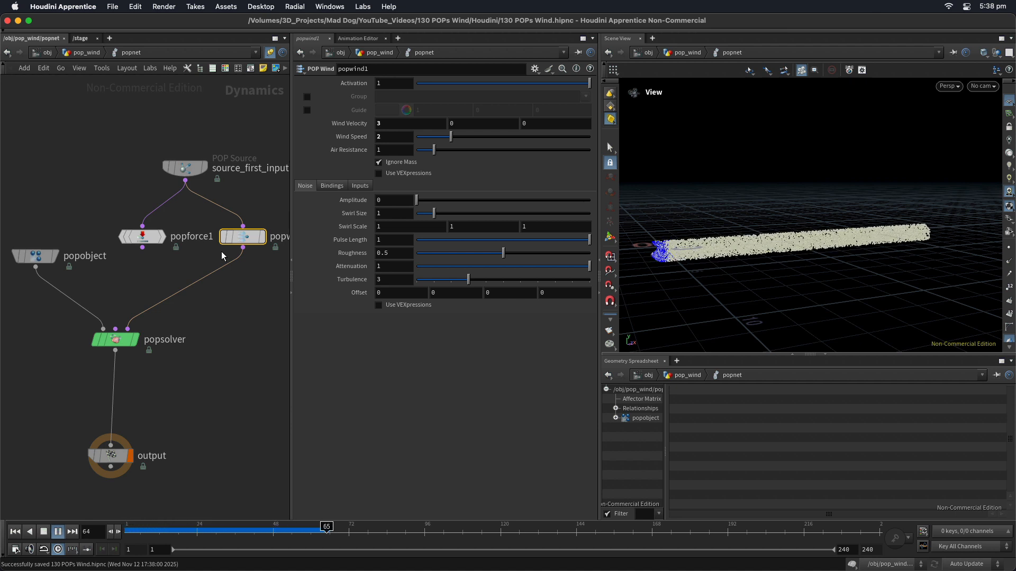
key(ctrl+Up)
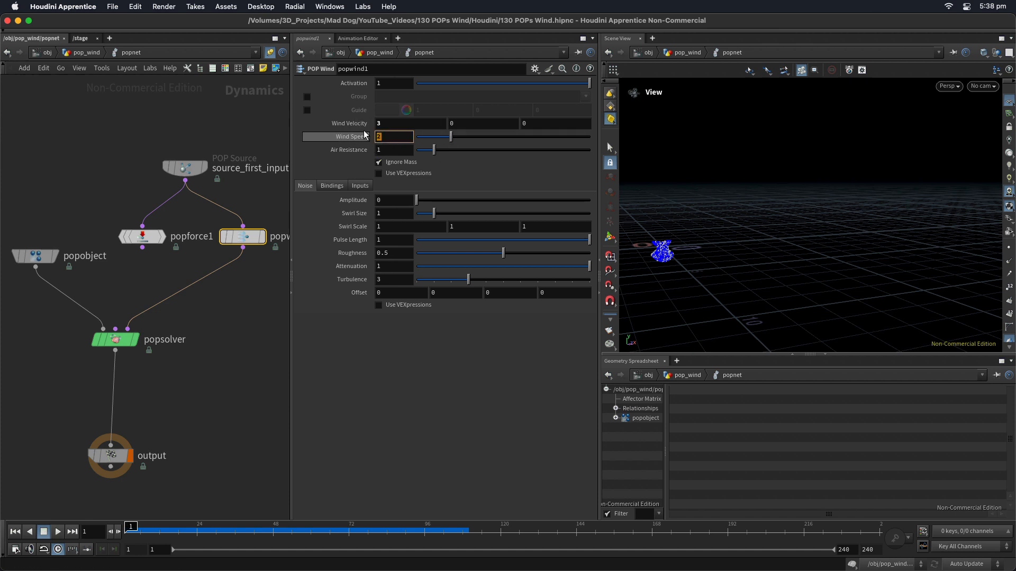
Set popwind1's wind speed to 1, save the scene and play the simulation
text(1)
key(Return)
key(ctrl+s)
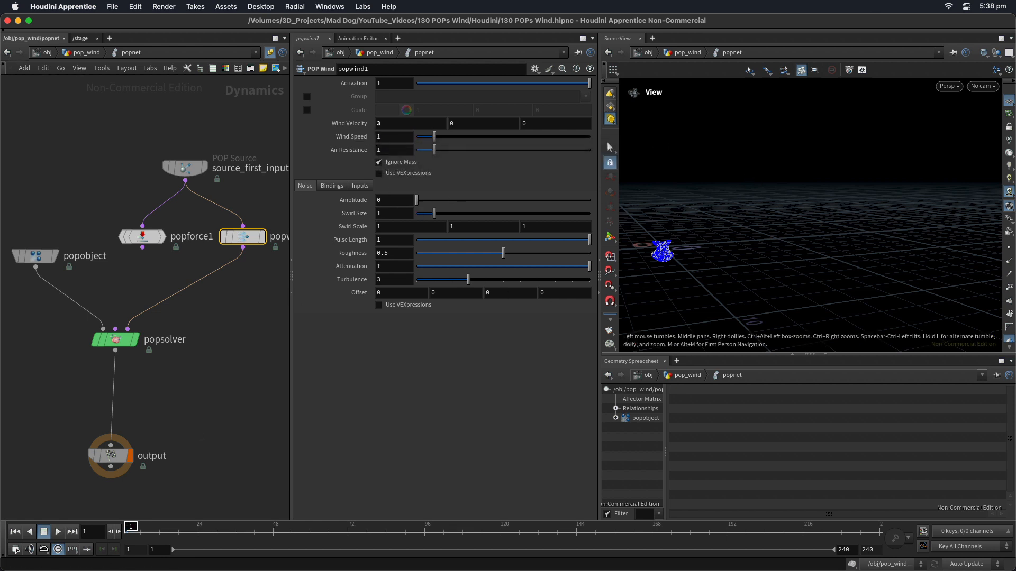
key(Up)
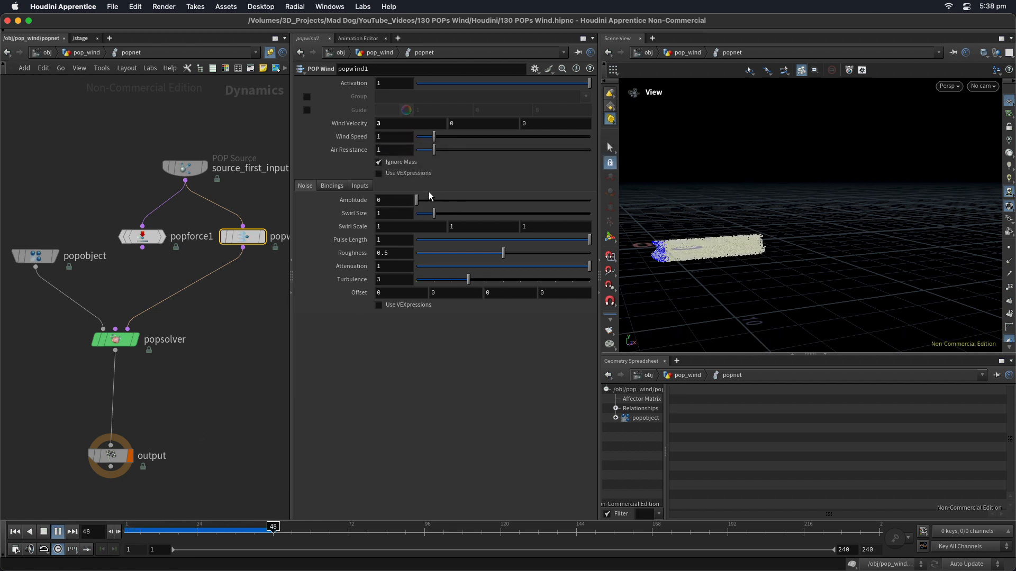
Raise popwind1's noise amplitude to 1.13, examine the turbulent particle stream during playback, and rewind to the first frame
drag(429, 200, 436, 190)
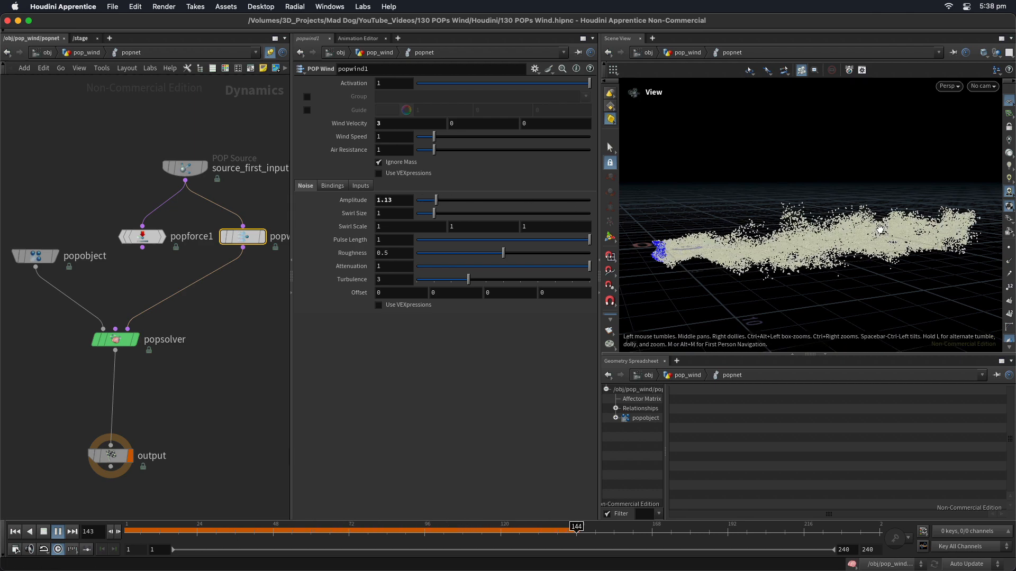
middle_drag(801, 125, 732, 111)
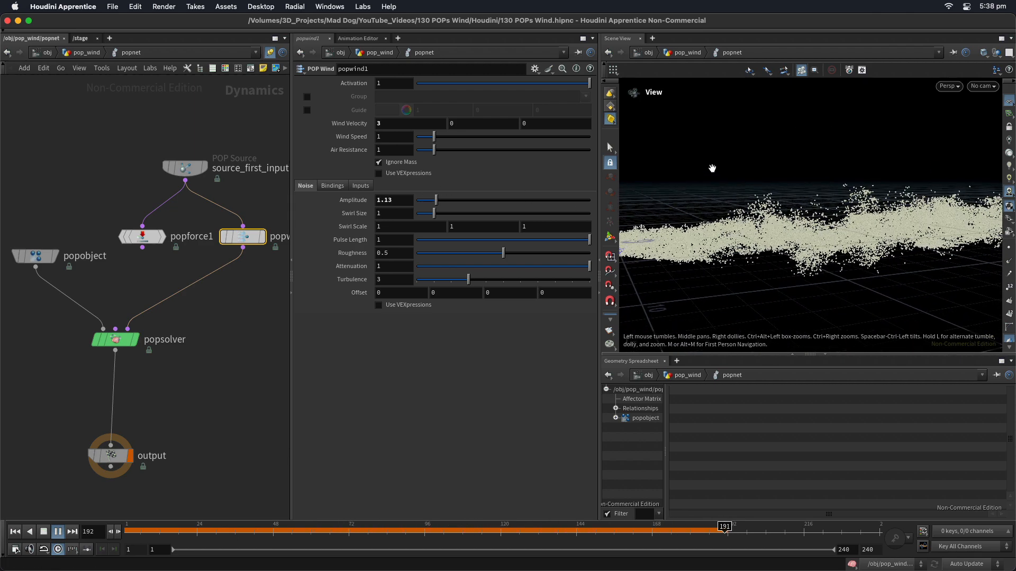
drag(712, 168, 726, 211)
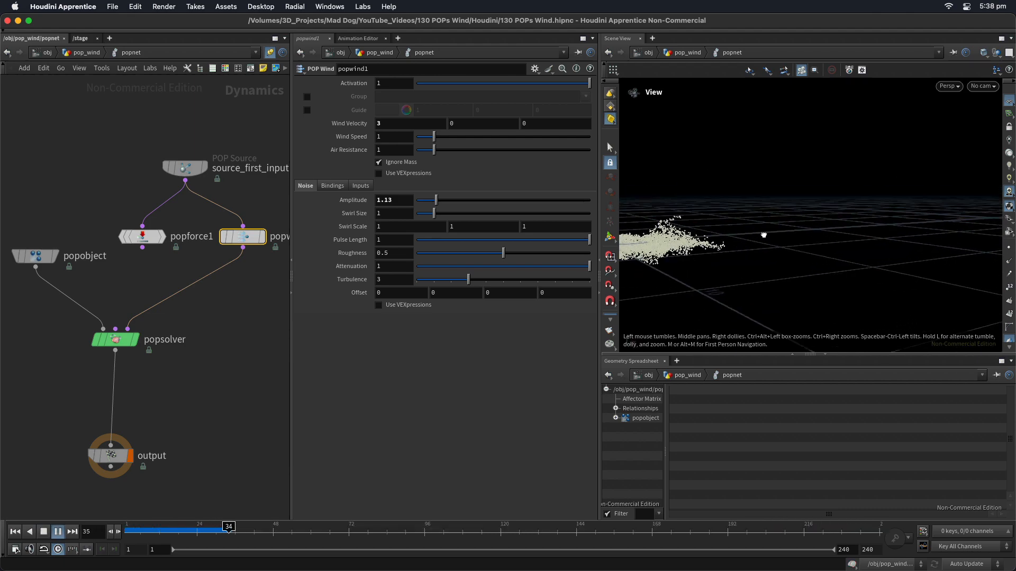
drag(763, 235, 864, 202)
middle_drag(794, 175, 827, 173)
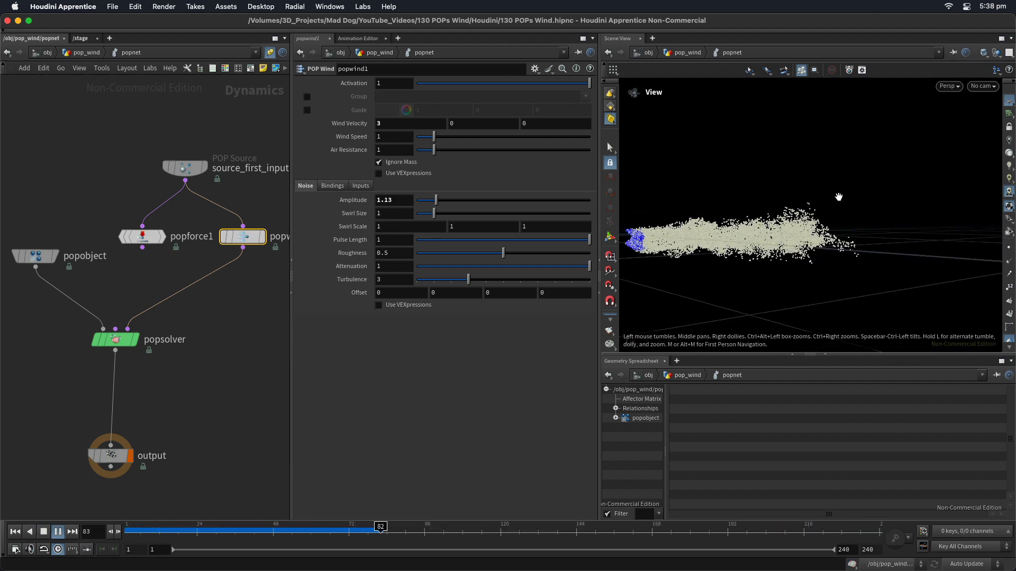
drag(826, 221, 790, 242)
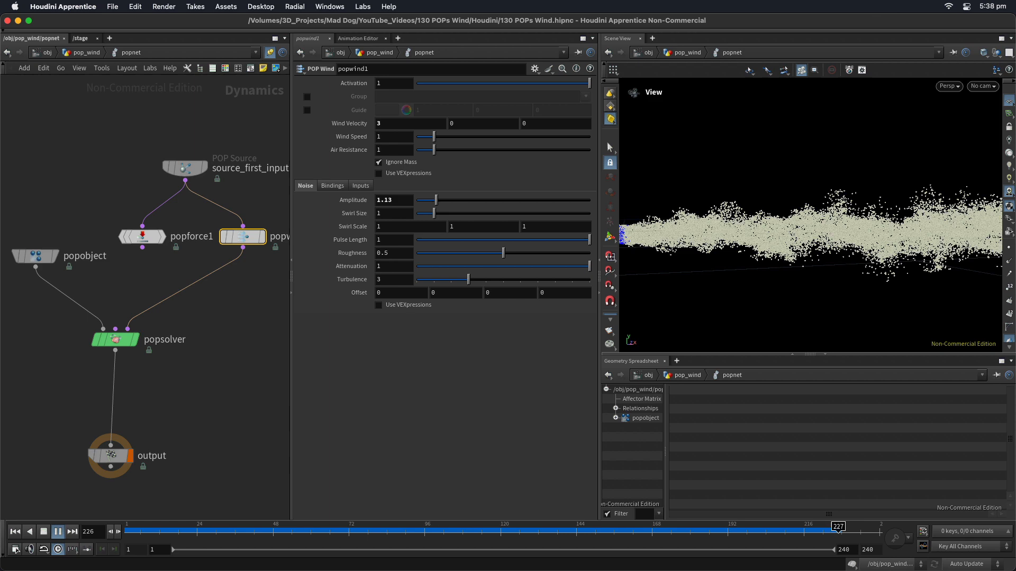
key(ctrl+Up)
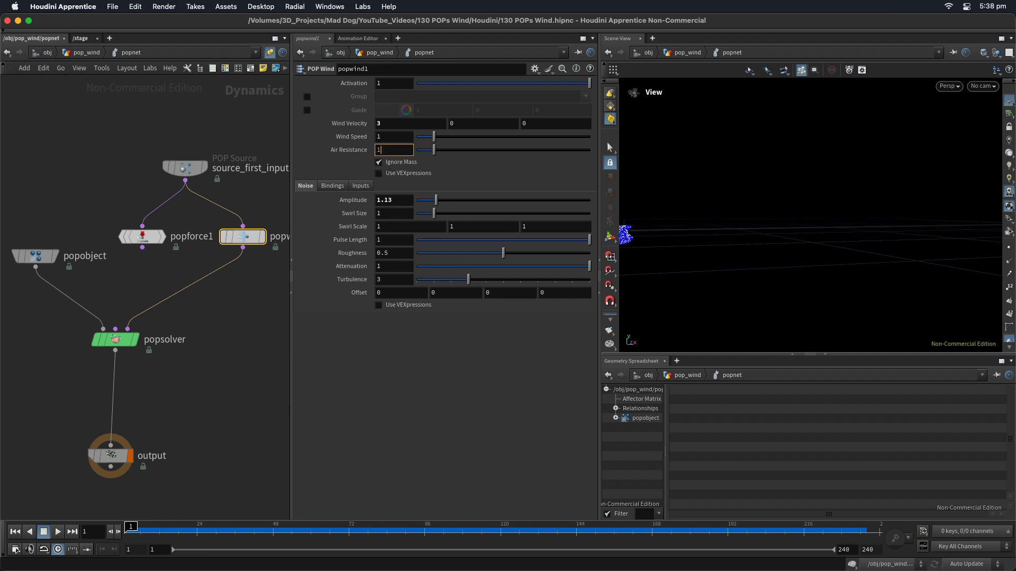
Set popwind1's air resistance to 10, save the scene, and play and rewind the simulation
key(Return)
key(super+s)
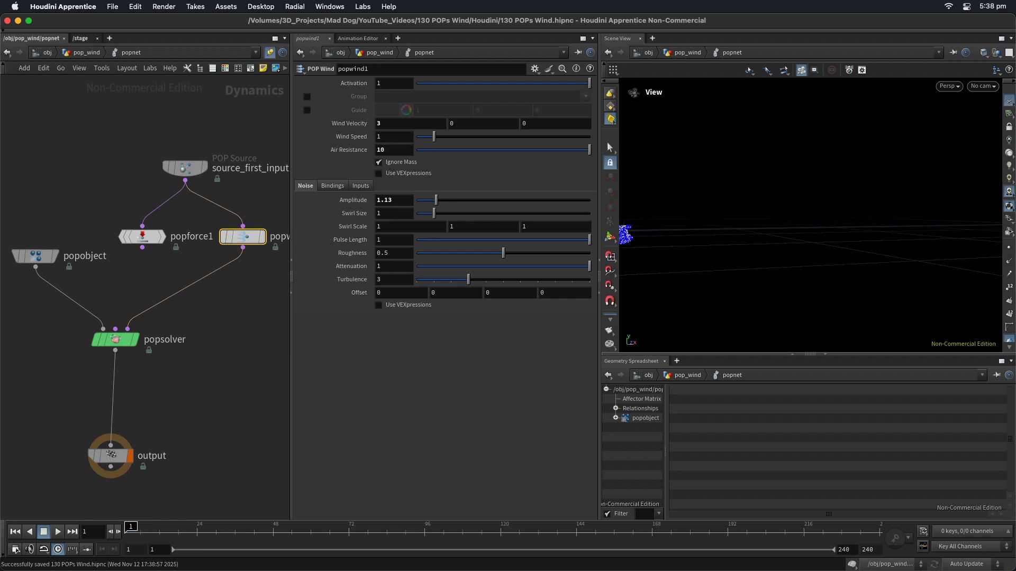
key(Up)
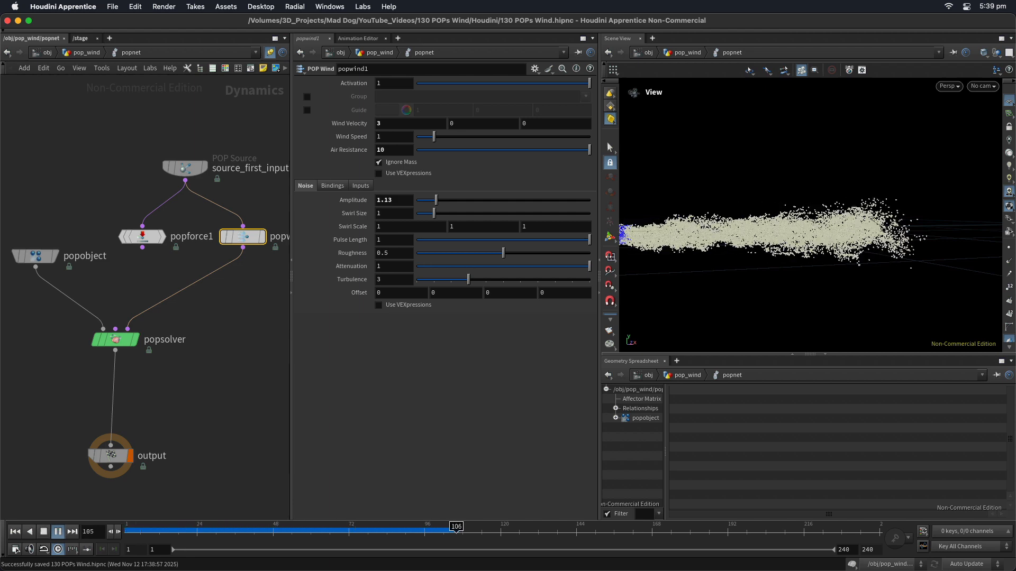
key(super+Up)
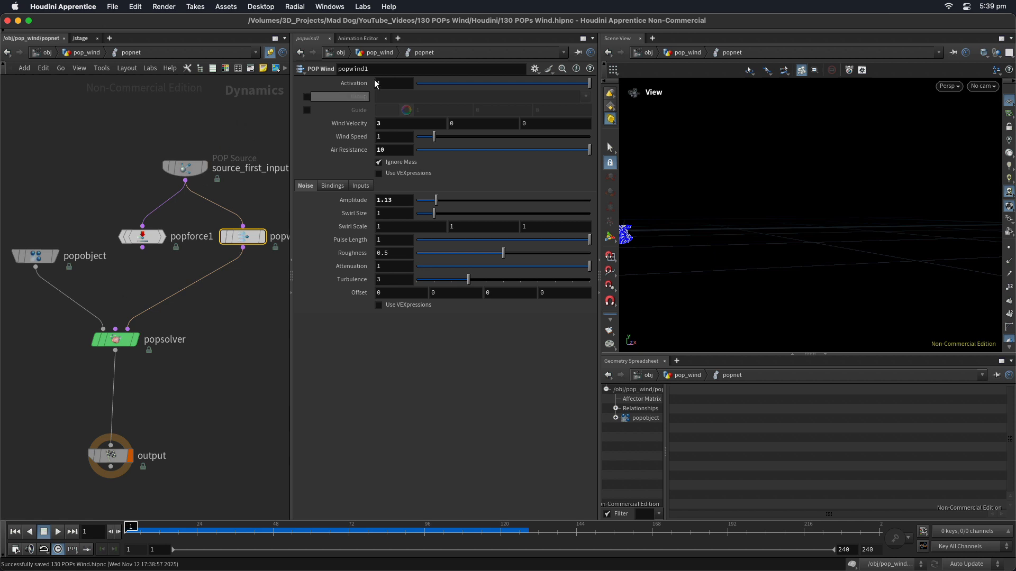
Set popwind1's X wind velocity to 6, save the scene, and play and rewind the simulation
double_click(382, 125)
text(6)
key(Return)
key(super+s)
key(Up)
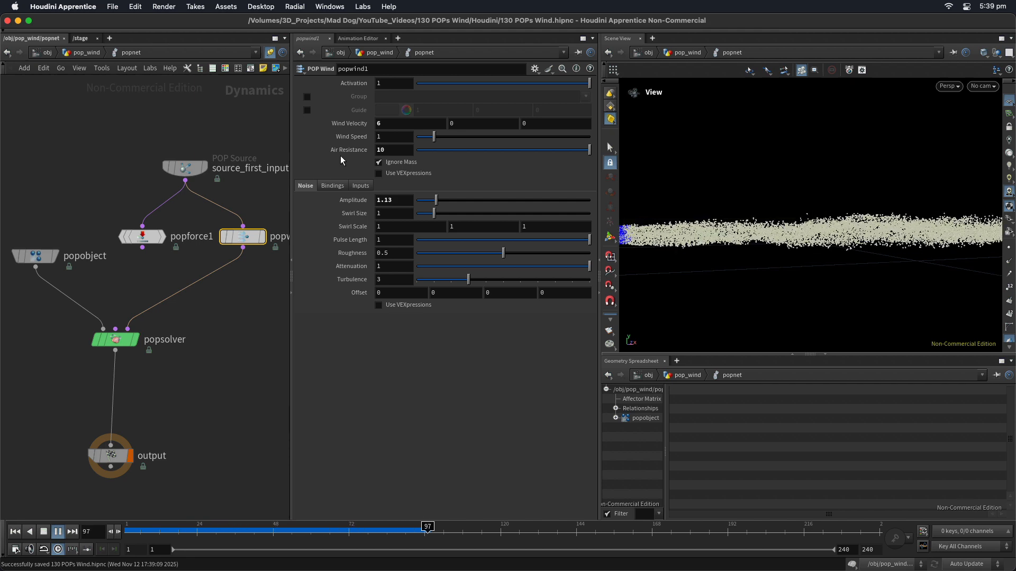
key(super+Up)
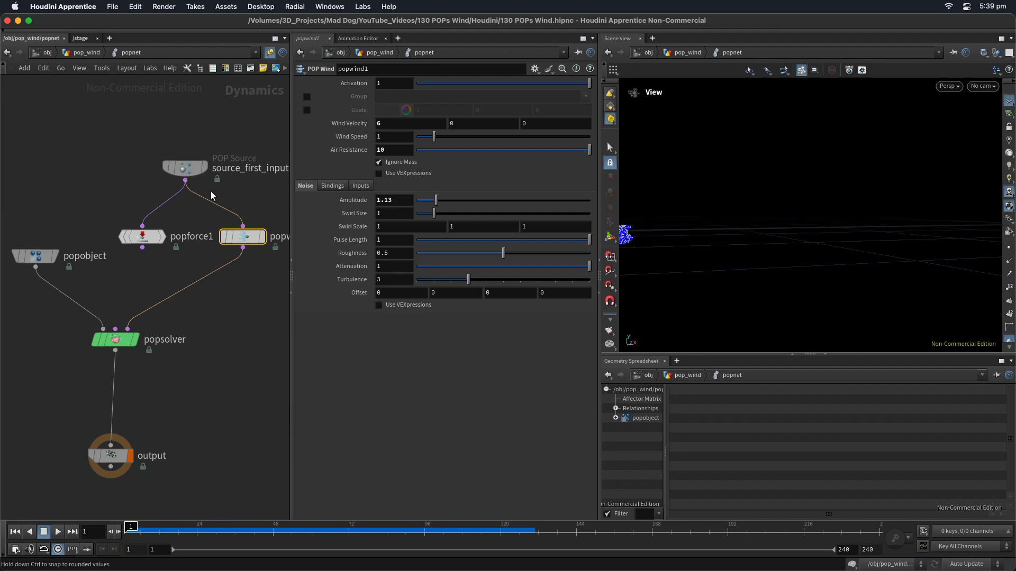
Save the scene, set popwind1's air resistance to 0.1, and play and rewind the simulation
key(super+s)
double_click(392, 149)
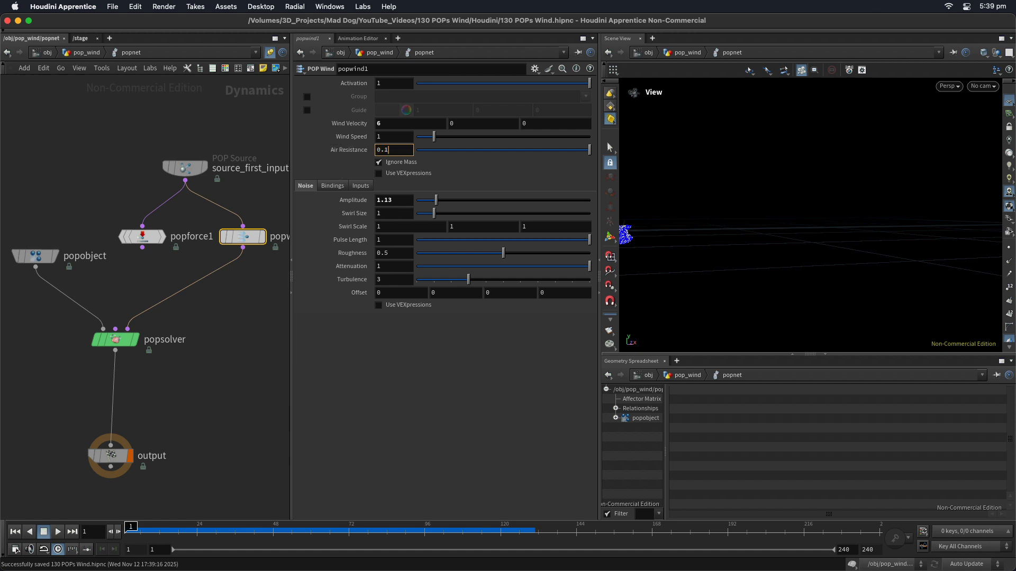
text(0.1)
key(Return)
key(Up)
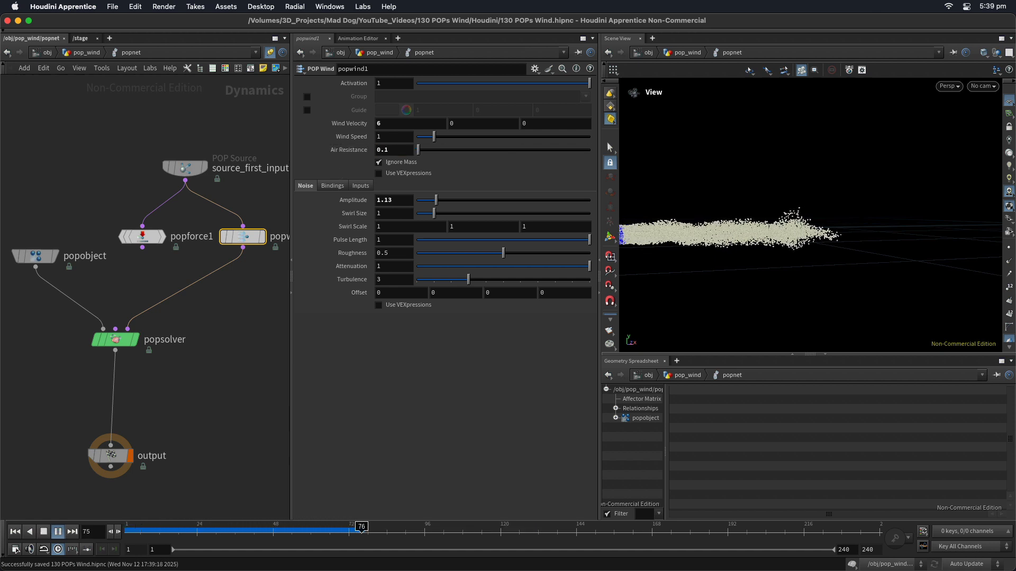
key(super+Up)
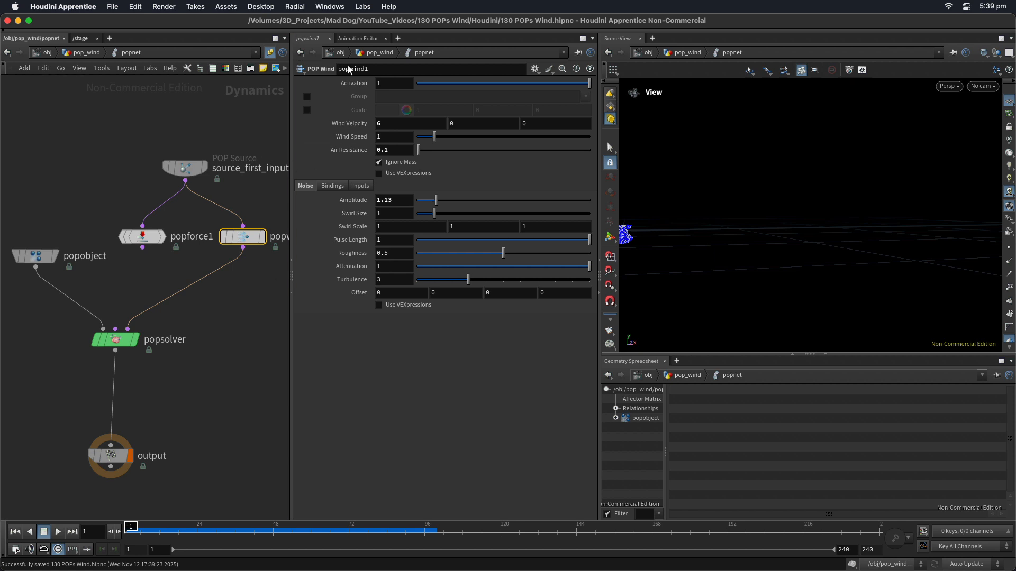
Set popforce1's noise amplitude to 3
drag(368, 123, 366, 123)
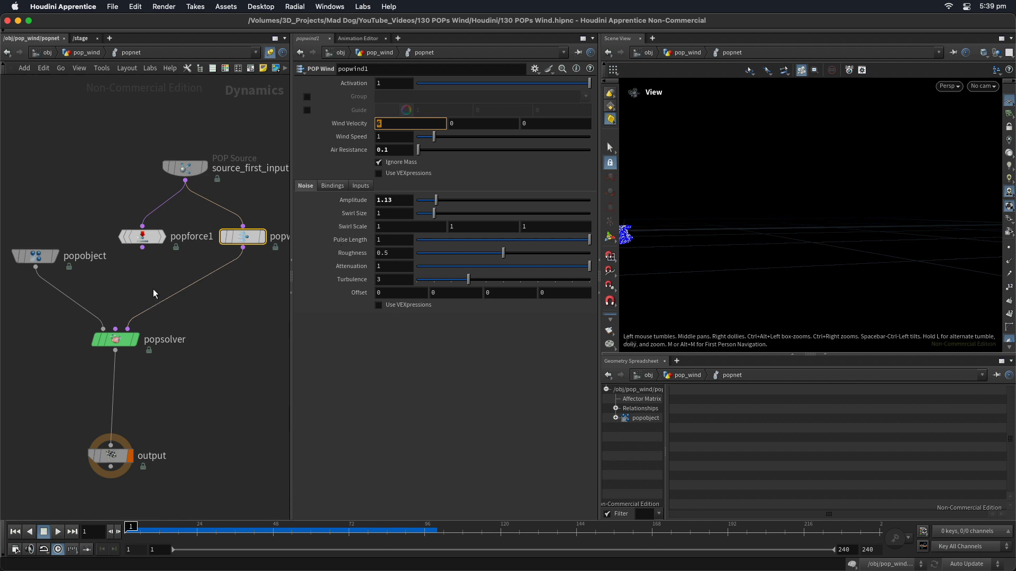
click(142, 236)
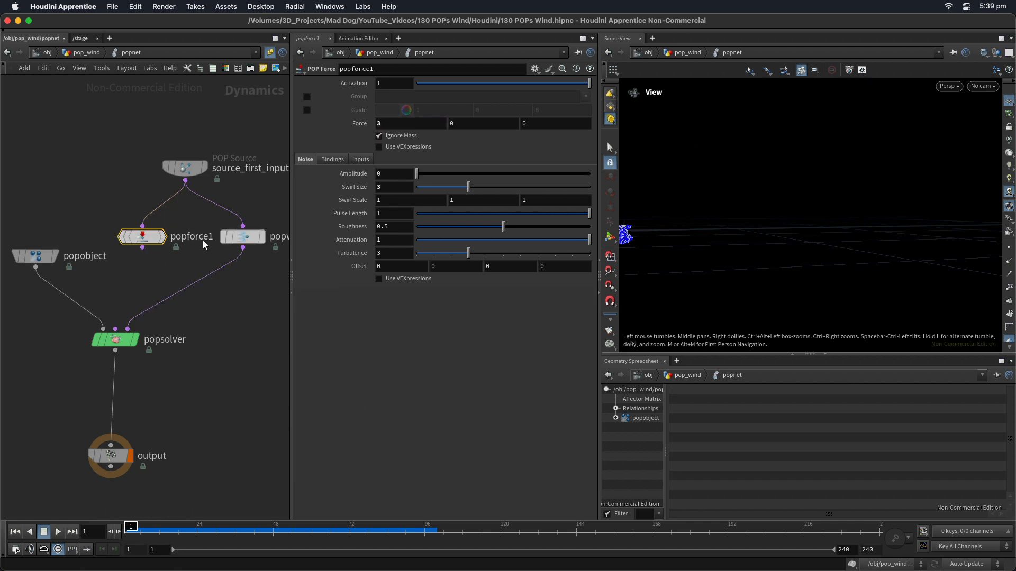
click(377, 174)
text(3)
key(Return)
Set popwind1's X wind velocity to 3 and its air resistance to 1
click(243, 241)
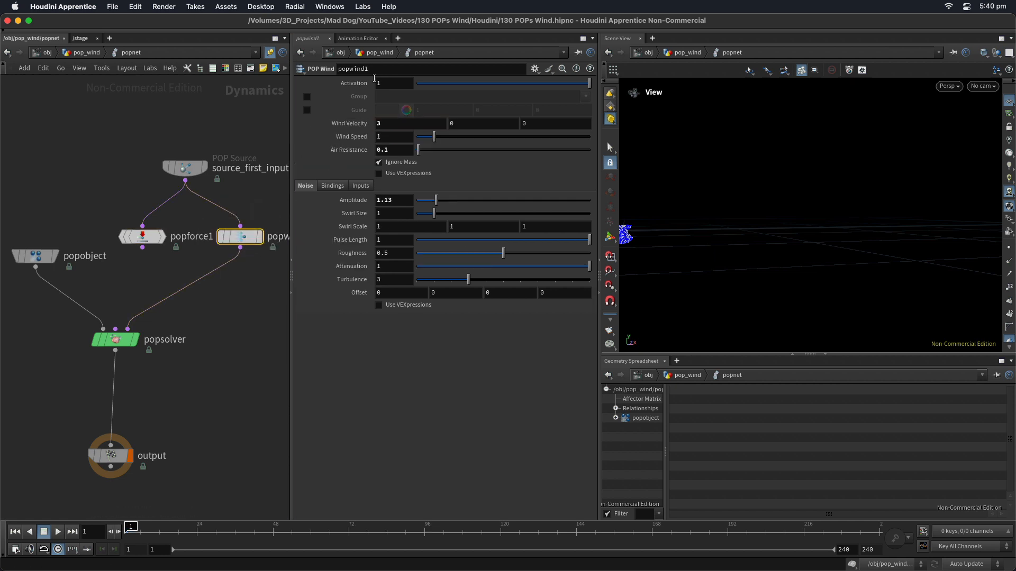
text(1)
key(Return)
Set popwind1's noise amplitude to 3 and swirl size to 3, and save the scene
click(397, 197)
text(3)
key(Tab)
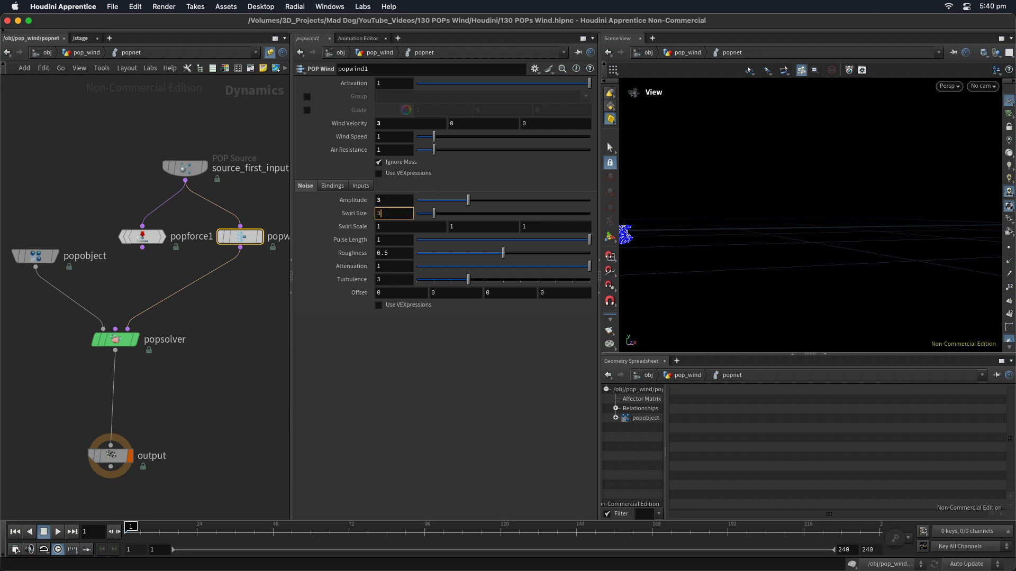
text(3)
key(Return)
key(super+s)
Move popsolver slightly lower in the network, wire popforce1 into it in place of popwind1, and save the scene
mouse_move(144, 240)
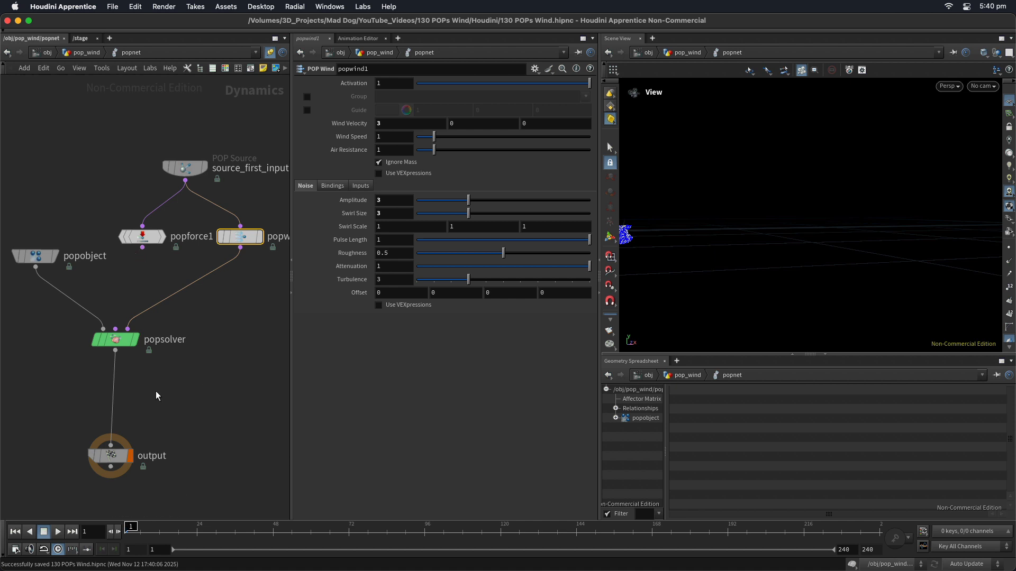
mouse_move(117, 340)
mouse_down()
mouse_move(130, 268)
mouse_move(113, 357)
mouse_up()
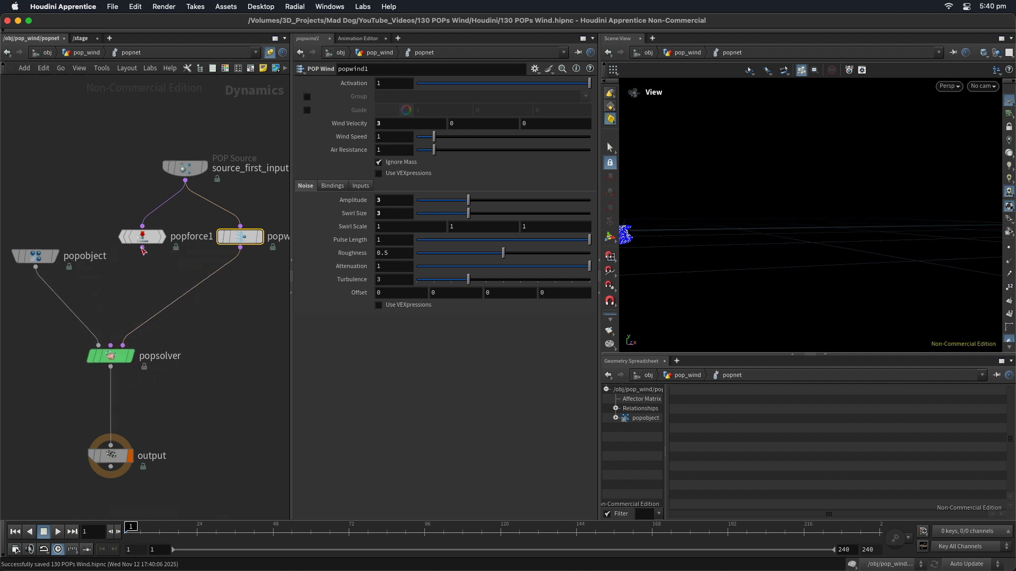
drag(143, 250, 122, 345)
key(super+s)
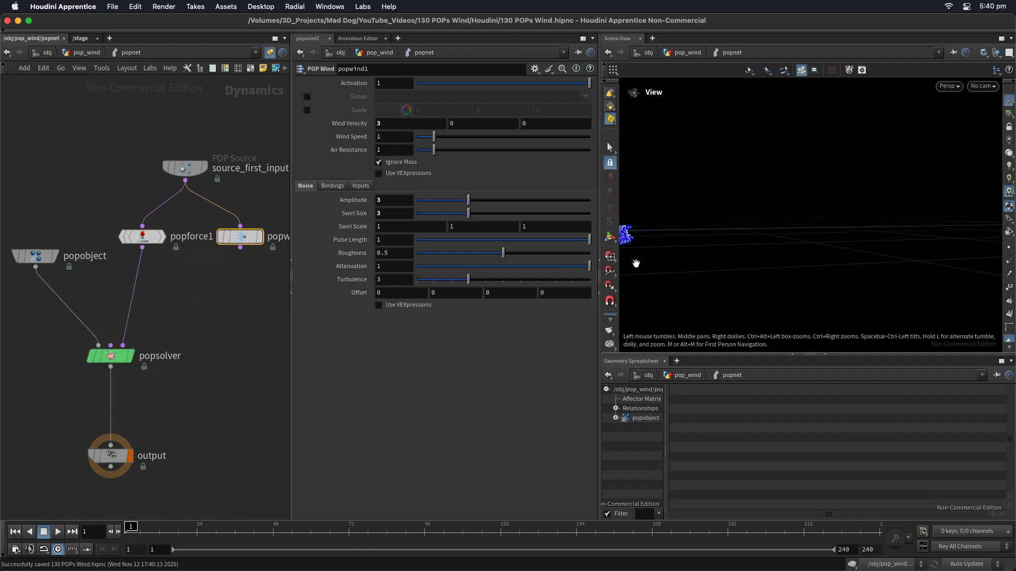
Play the popforce1 simulation, examine the noisy particle spread from several angles, then rewind and save the scene
key(Up)
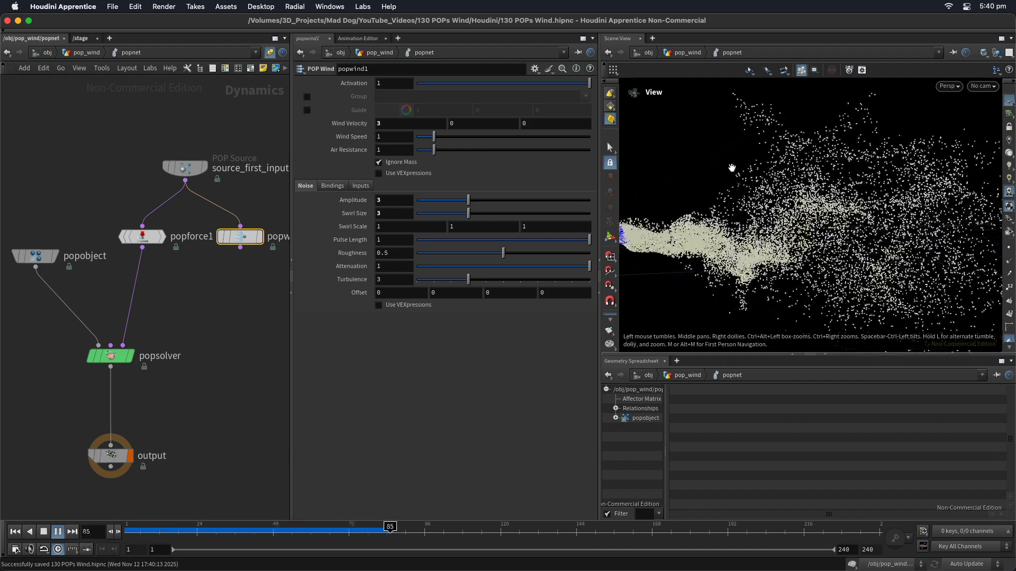
right_drag(829, 193, 778, 181)
drag(778, 182, 836, 201)
right_drag(887, 156, 825, 149)
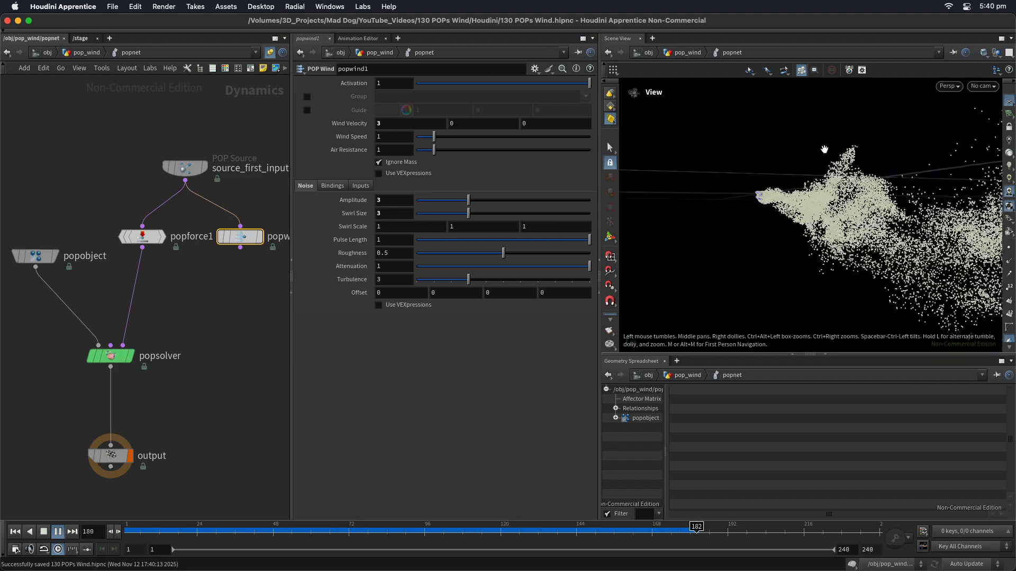
middle_drag(824, 150, 787, 152)
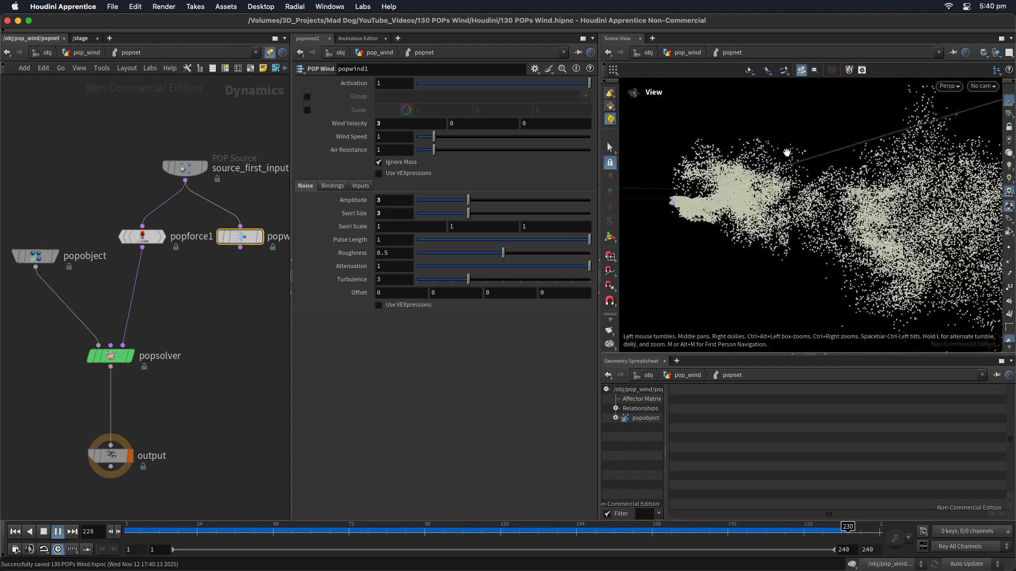
key(super+Up)
key(super+s)
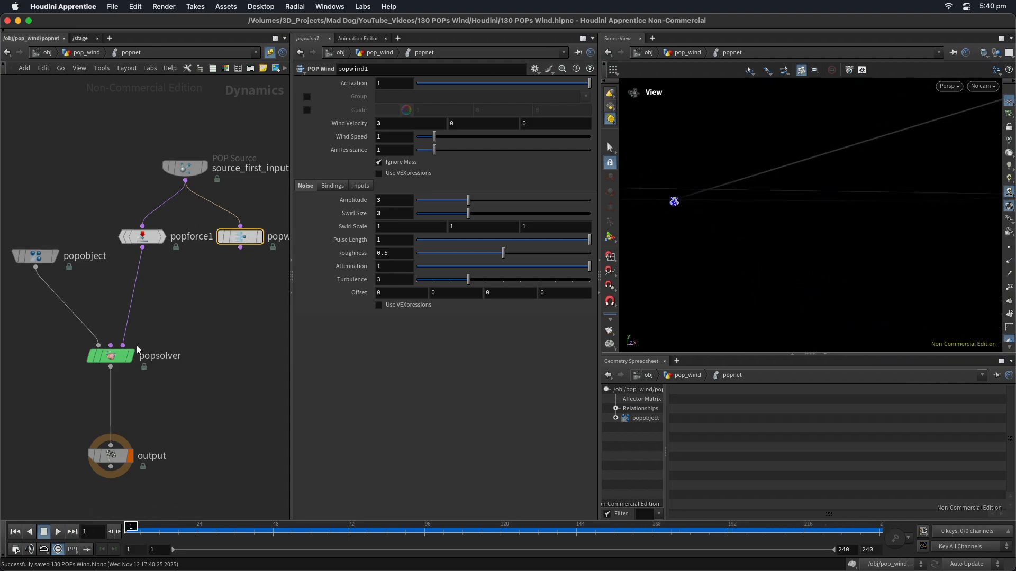
Wire popwind1 into popsolver in place of popforce1, save the scene, and play the simulation to examine its particle spread
drag(123, 345, 240, 248)
key(super+s)
key(Up)
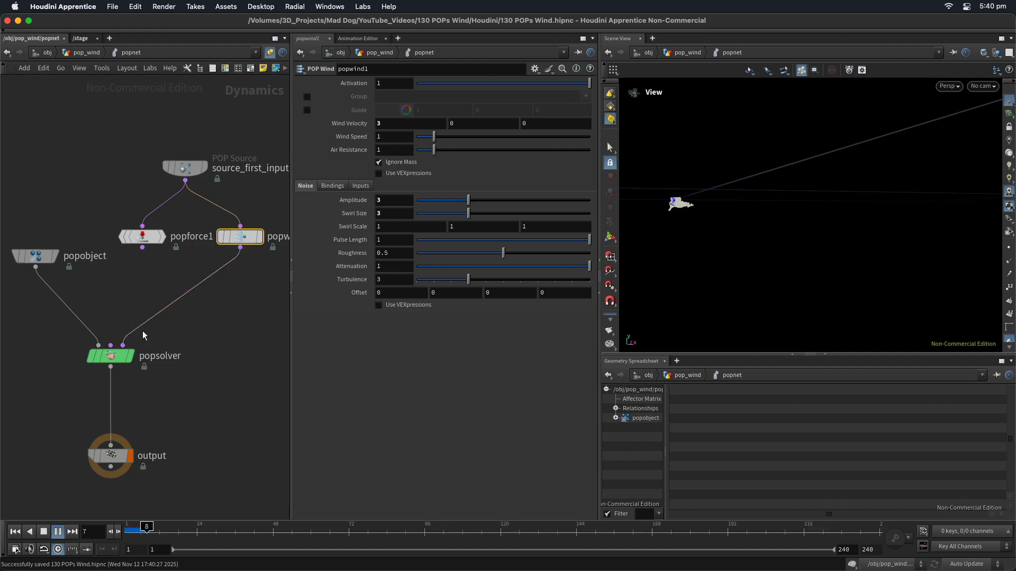
drag(753, 184, 745, 155)
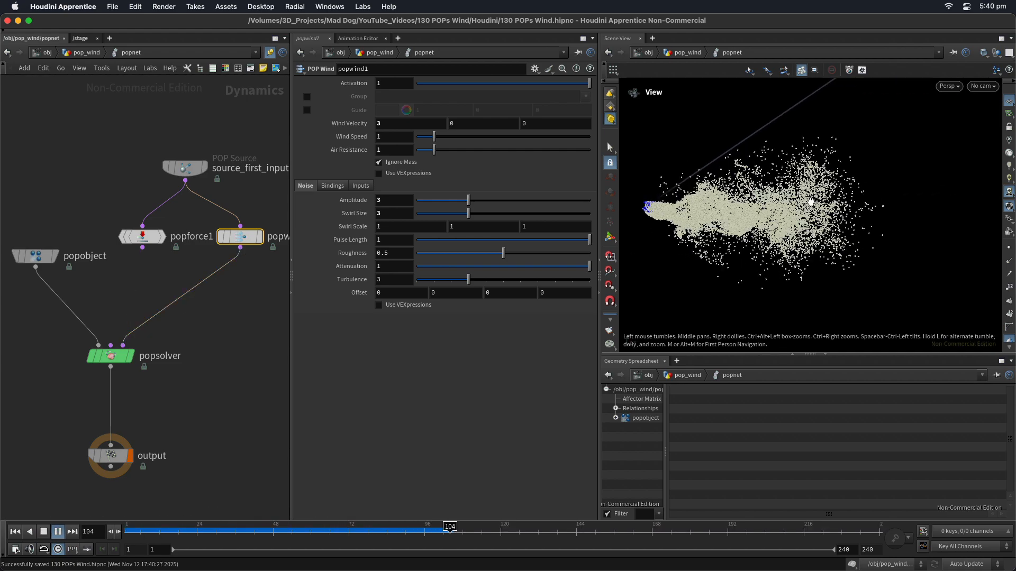
drag(788, 222, 810, 249)
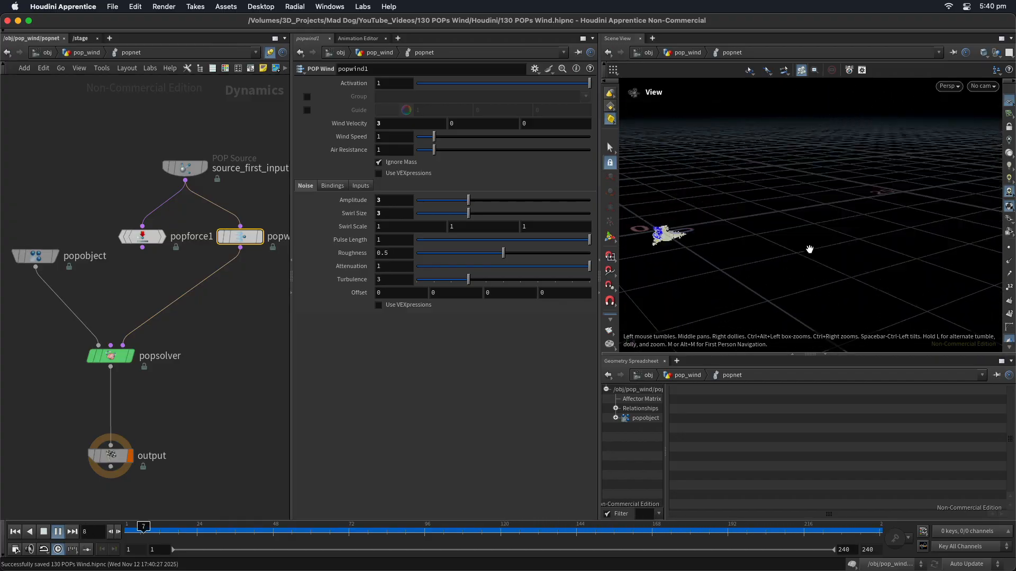